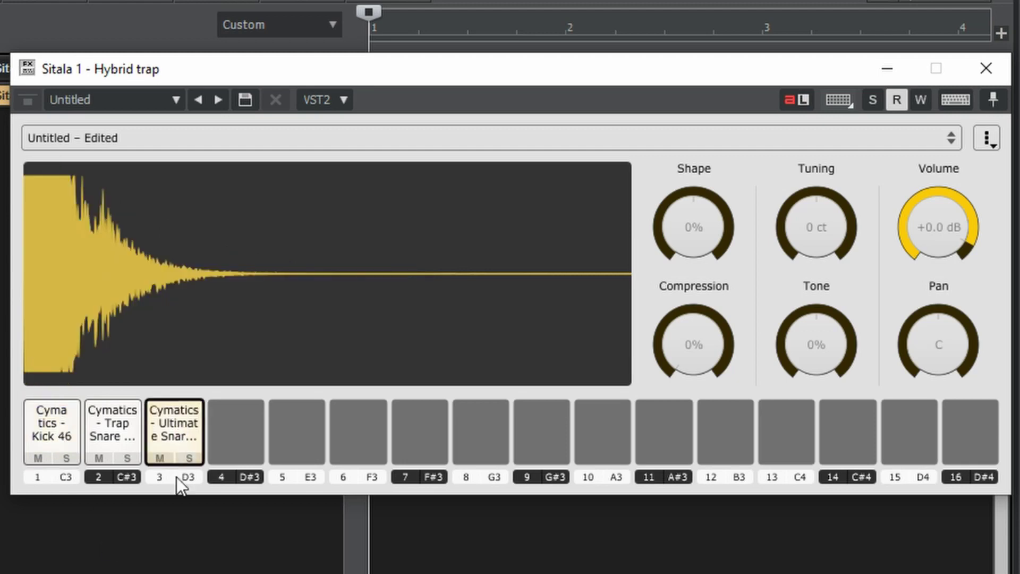
# Reduce the Shape of the Trap Snare pad to -84% and adjust the Shape of the Ultimate Snare pad in Sitala.
pyautogui.click(130, 425)
pyautogui.moveTo(709, 221); pyautogui.dragTo(682, 336)
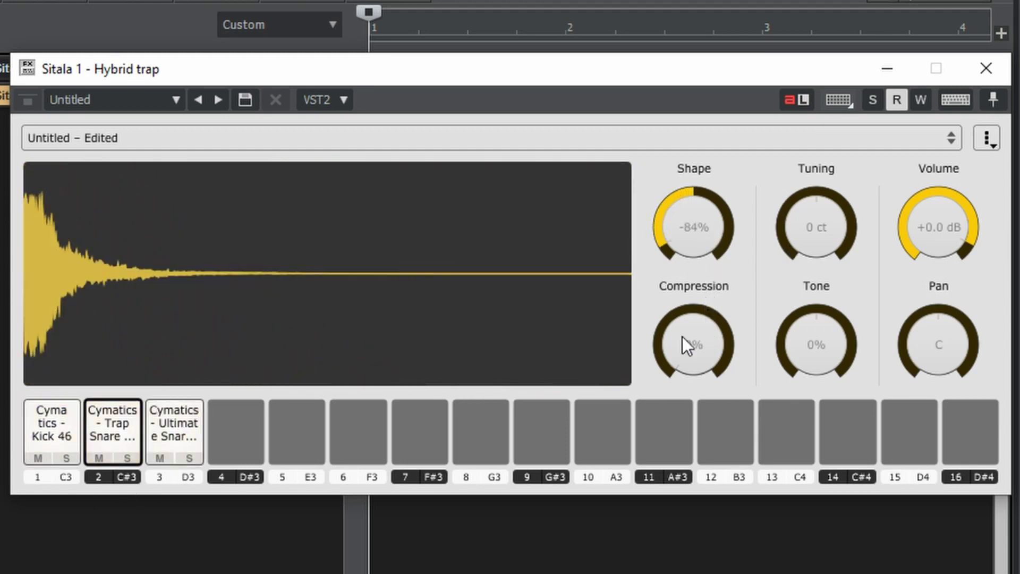
pyautogui.click(167, 425)
pyautogui.moveTo(706, 223); pyautogui.dragTo(706, 307)
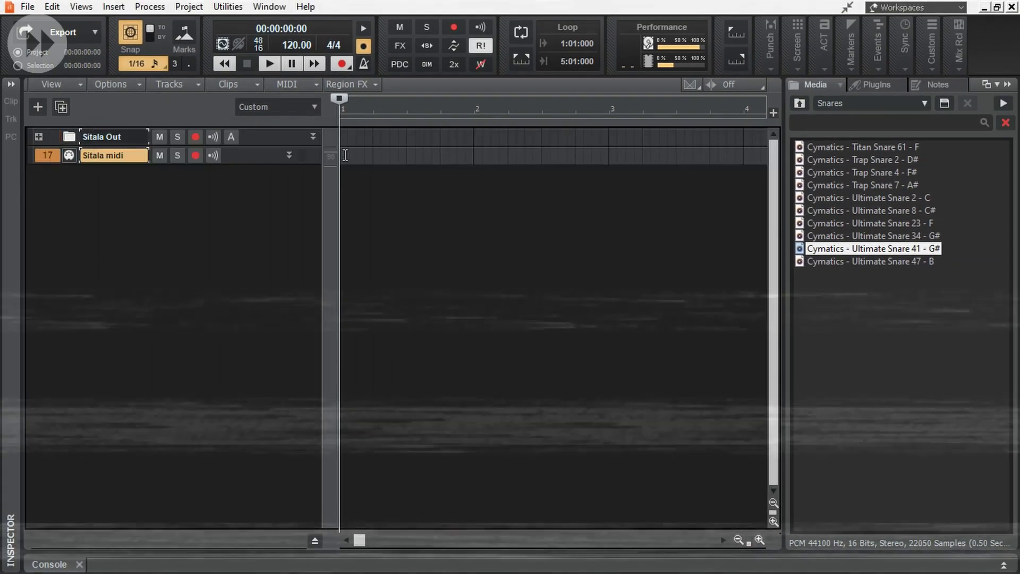
# Create an 8-beat step pattern on the Sitala midi track with C3 on beats 1, 4 and 6, and D3 and Db3 on beats 3 and 7.
pyautogui.rightClick(343, 155)
pyautogui.click(372, 190)
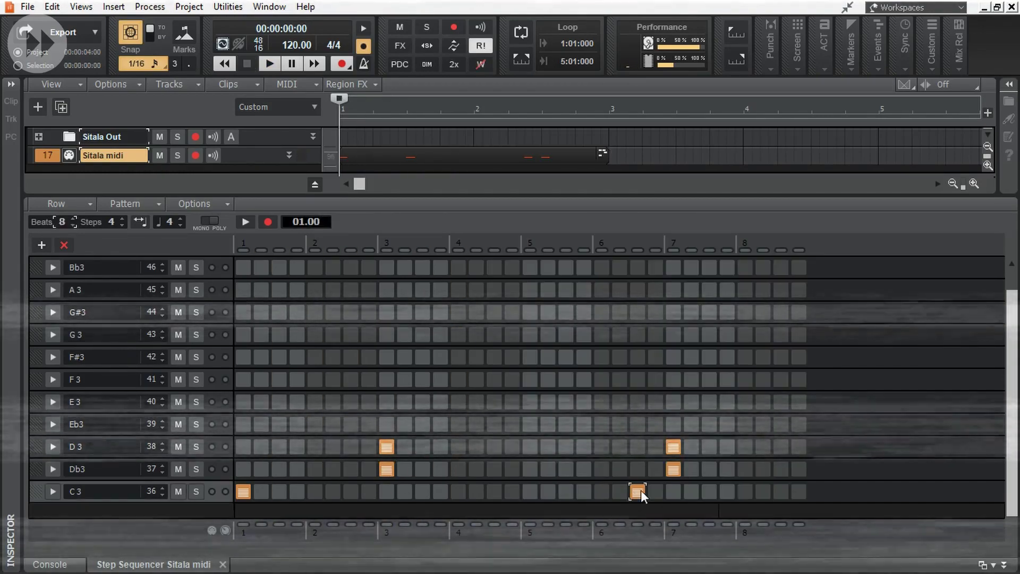
pyautogui.click(604, 492)
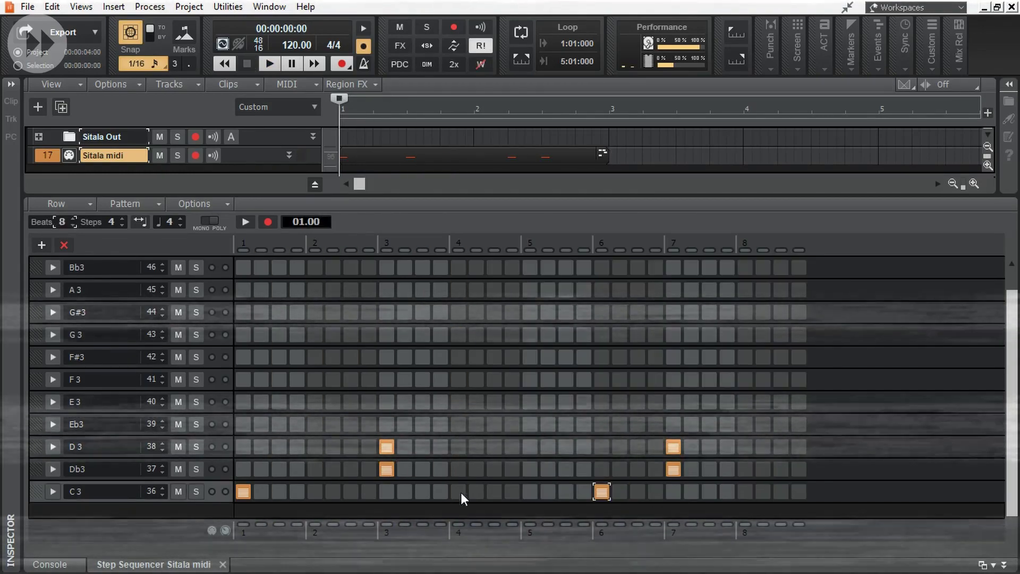
pyautogui.click(460, 491)
pyautogui.press('d')
pyautogui.doubleClick(439, 152)
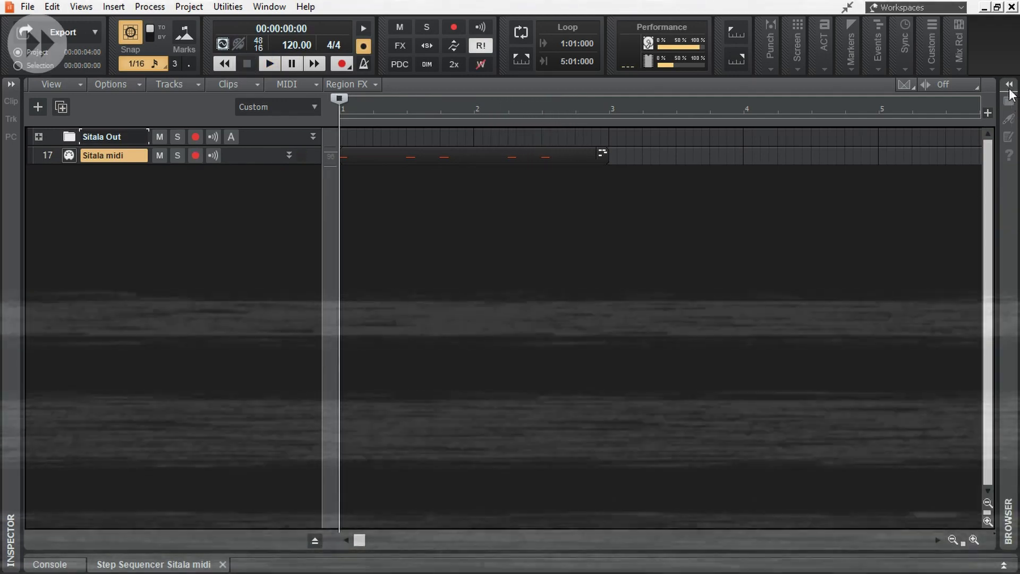
# Insert the KickOne synth from the plug-in browser as a new instrument track.
pyautogui.click(1010, 86)
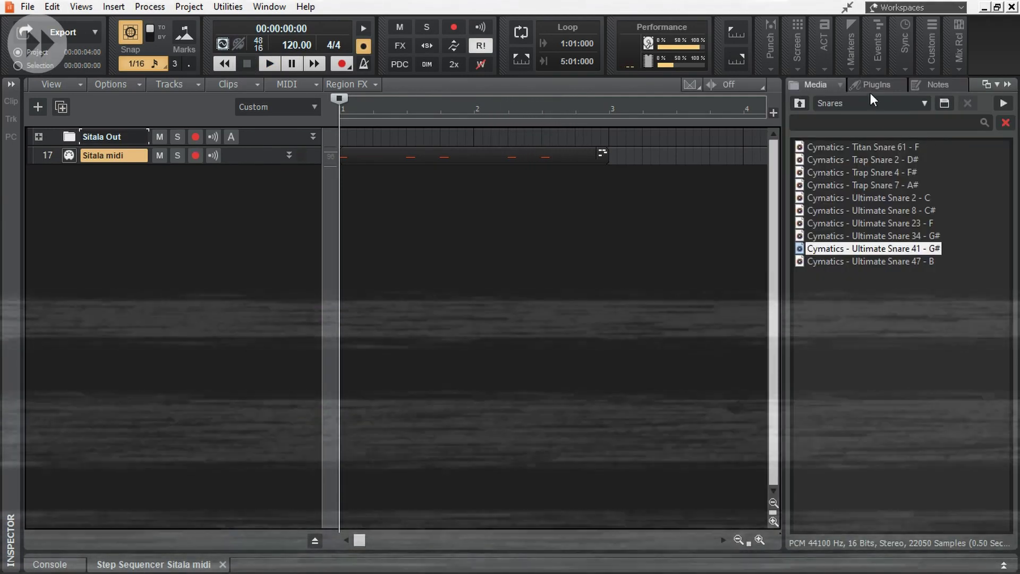
pyautogui.click(872, 85)
pyautogui.moveTo(851, 159); pyautogui.dragTo(340, 250)
pyautogui.press('Return')
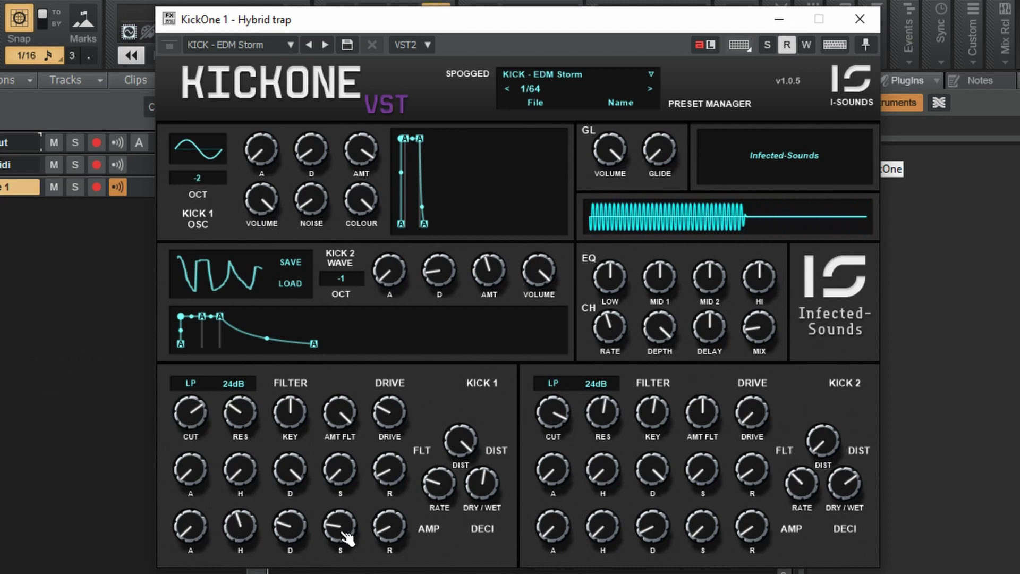
# Load the KICK - Hard Boom preset in KickOne, change the Kick 1 oscillator waveform and lower the EQ Mid 1 level.
pyautogui.click(650, 74)
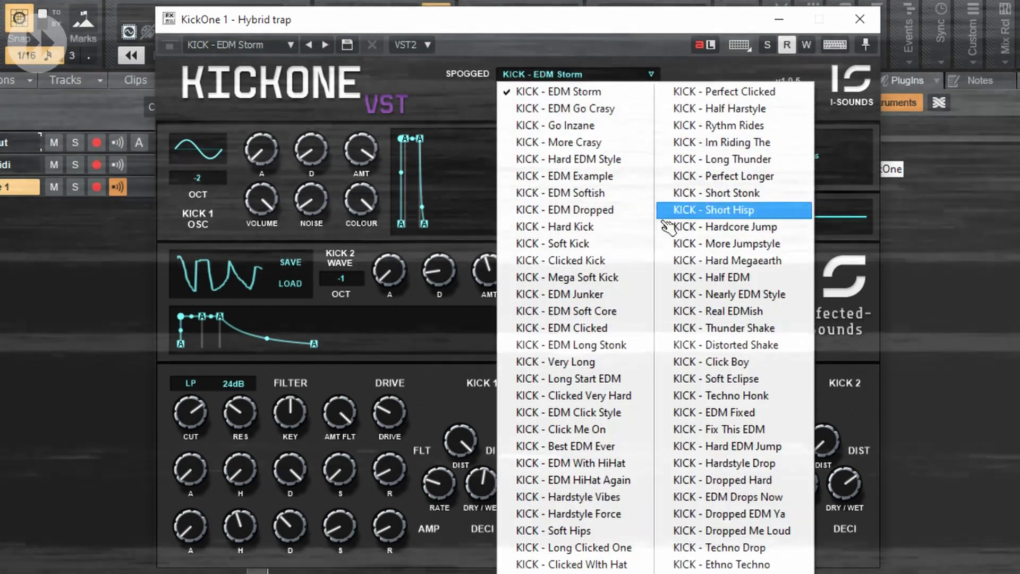
pyautogui.click(539, 571)
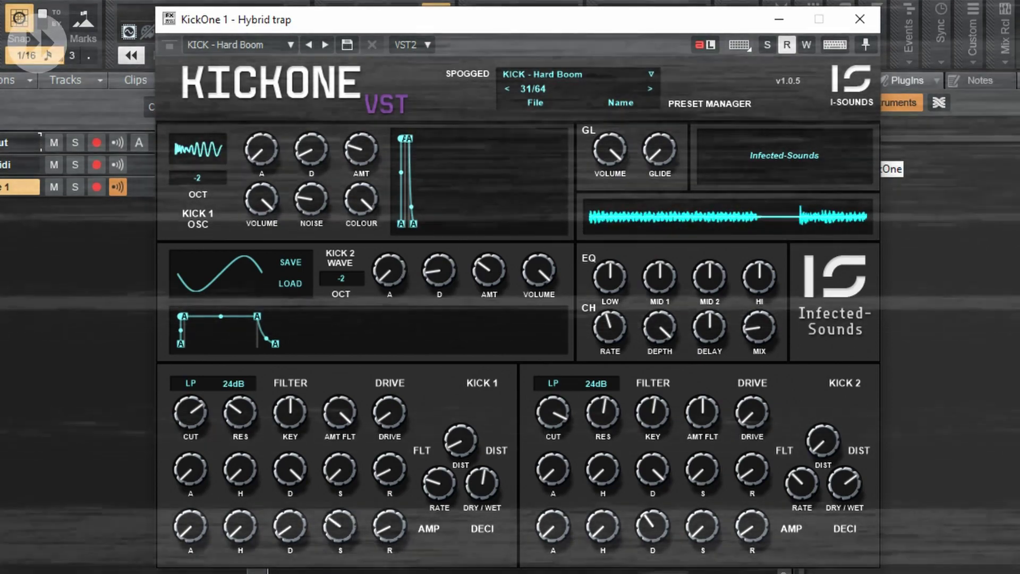
pyautogui.click(198, 151)
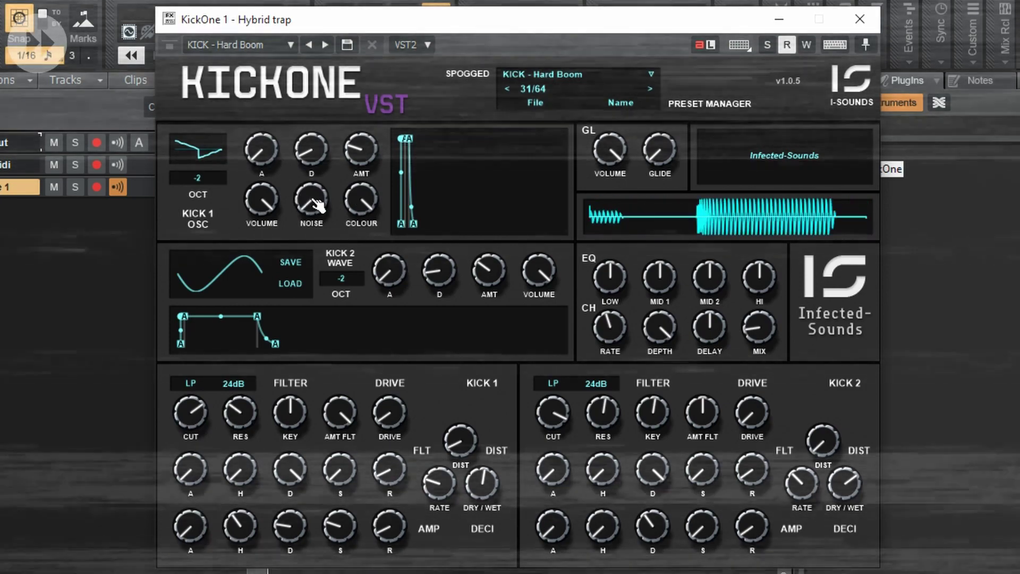
pyautogui.moveTo(666, 278); pyautogui.dragTo(667, 298)
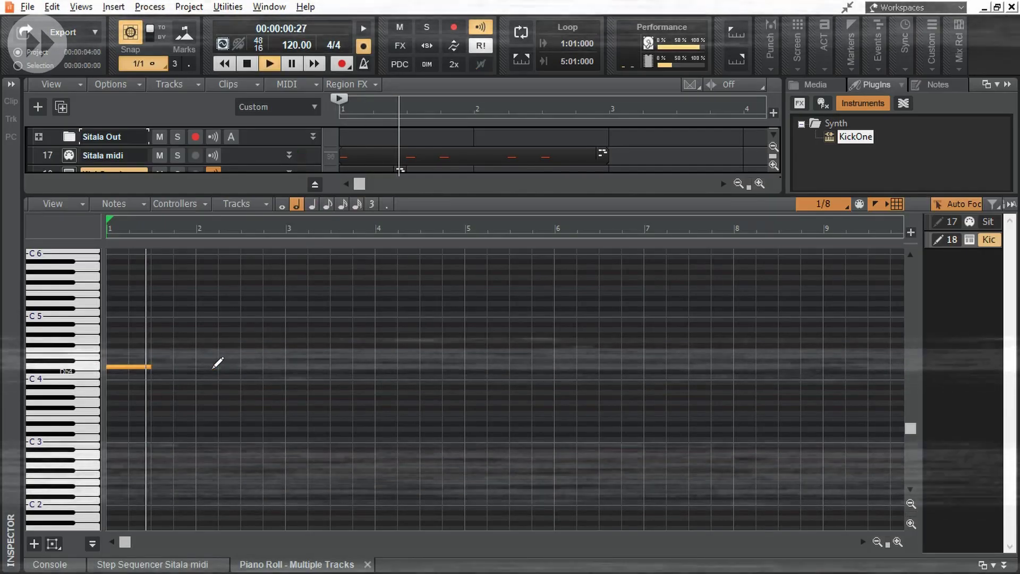
# Draw another long KickOne note just above C4 around bar 2 in the piano roll and toggle playback.
pyautogui.moveTo(174, 366); pyautogui.dragTo(241, 361)
pyautogui.press('space')
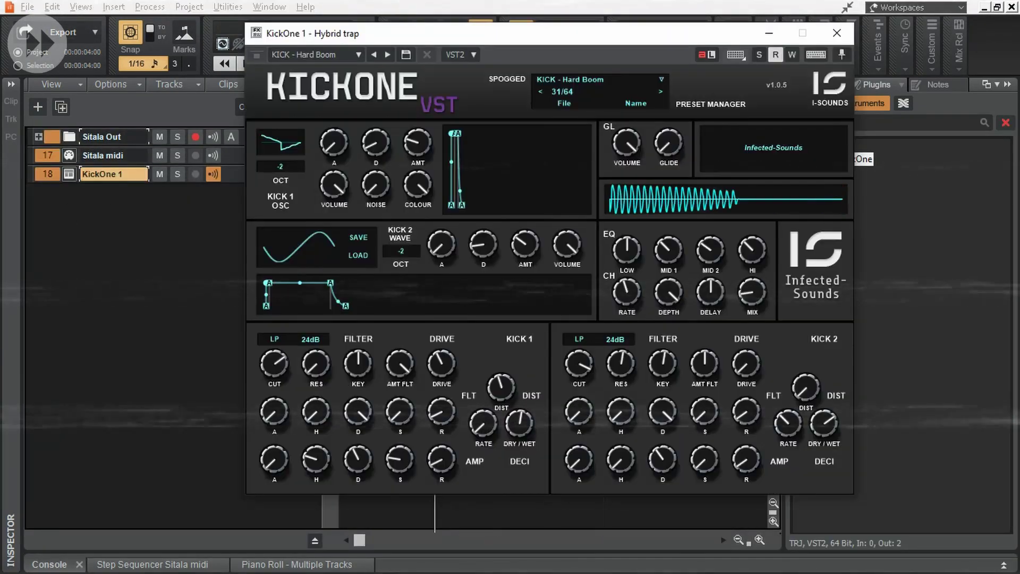
# Shape KickOne's Kick 1 with another waveform, more drive and distortion, lower EQ Mid 1 and Mid 2, and adjusted amp sustain and decay.
pyautogui.click(296, 154)
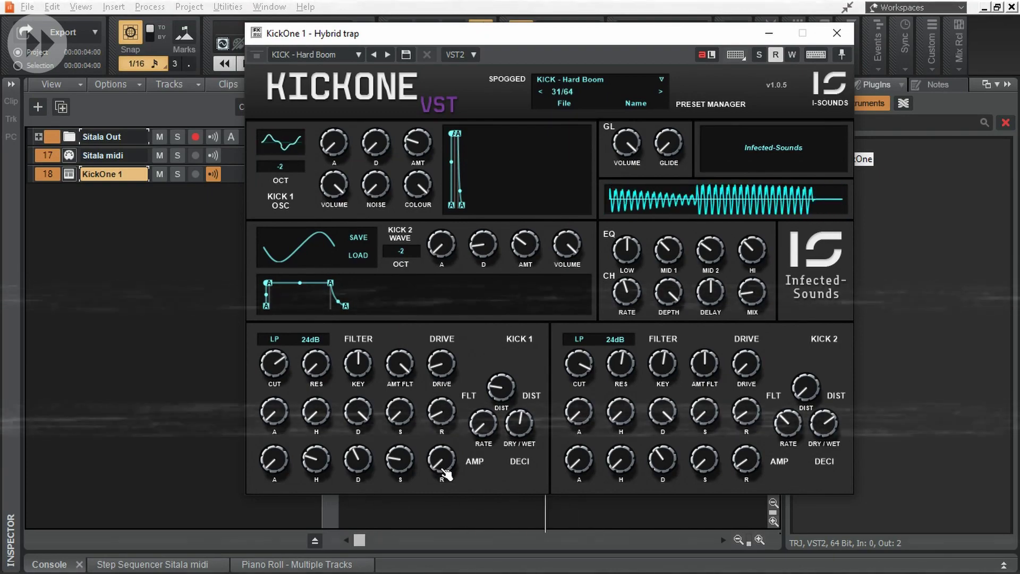
pyautogui.click(280, 144)
pyautogui.moveTo(442, 364); pyautogui.dragTo(443, 297)
pyautogui.moveTo(502, 388); pyautogui.dragTo(501, 324)
pyautogui.moveTo(669, 251); pyautogui.dragTo(669, 258)
pyautogui.moveTo(711, 251); pyautogui.dragTo(711, 259)
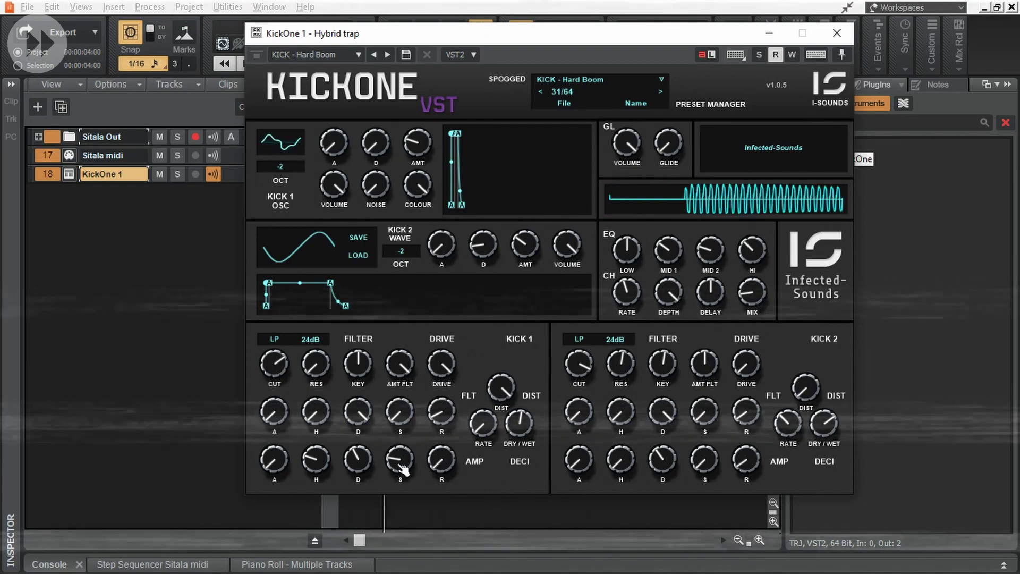
pyautogui.moveTo(401, 468); pyautogui.dragTo(400, 460)
pyautogui.moveTo(363, 465); pyautogui.dragTo(363, 475)
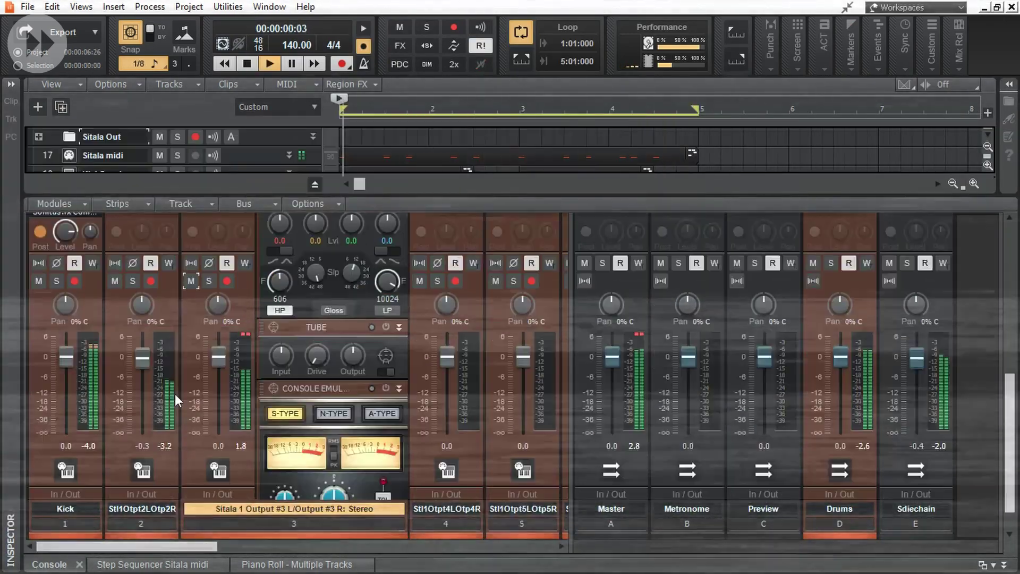
pyautogui.click(248, 303)
pyautogui.click(282, 413)
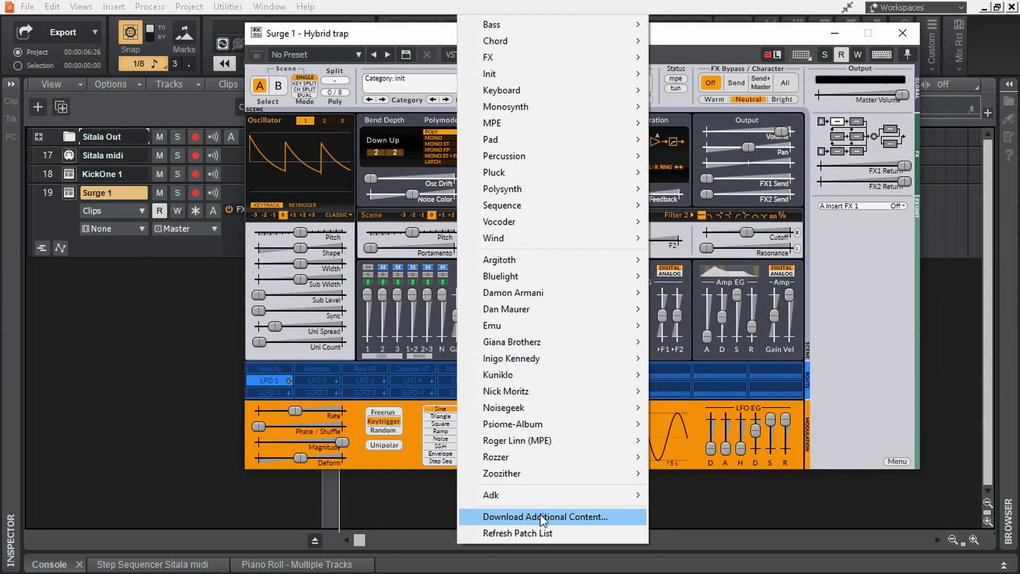
# Load a patch from the Adk category in Surge and toggle playback of the project.
pyautogui.moveTo(566, 495)
pyautogui.click(718, 513)
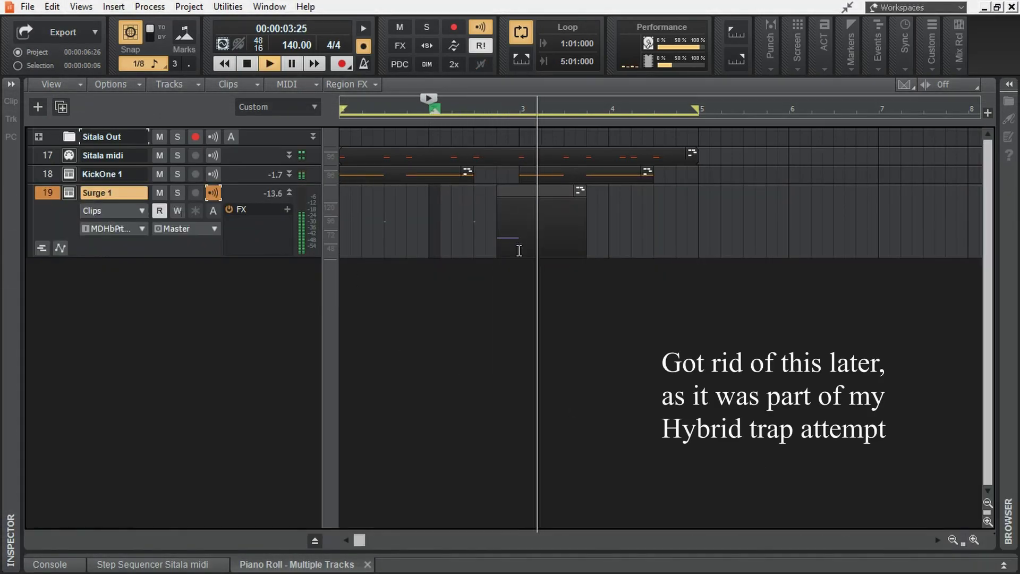
pyautogui.press('space')
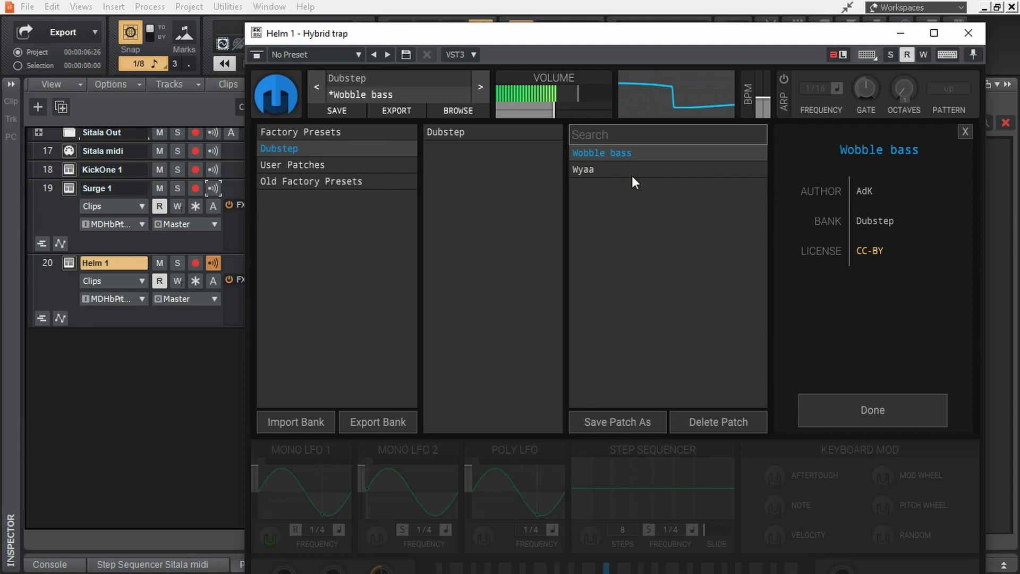
# Load the Wyaa patch from the Dubstep bank in Helm and resize the Helm track's height.
pyautogui.click(597, 169)
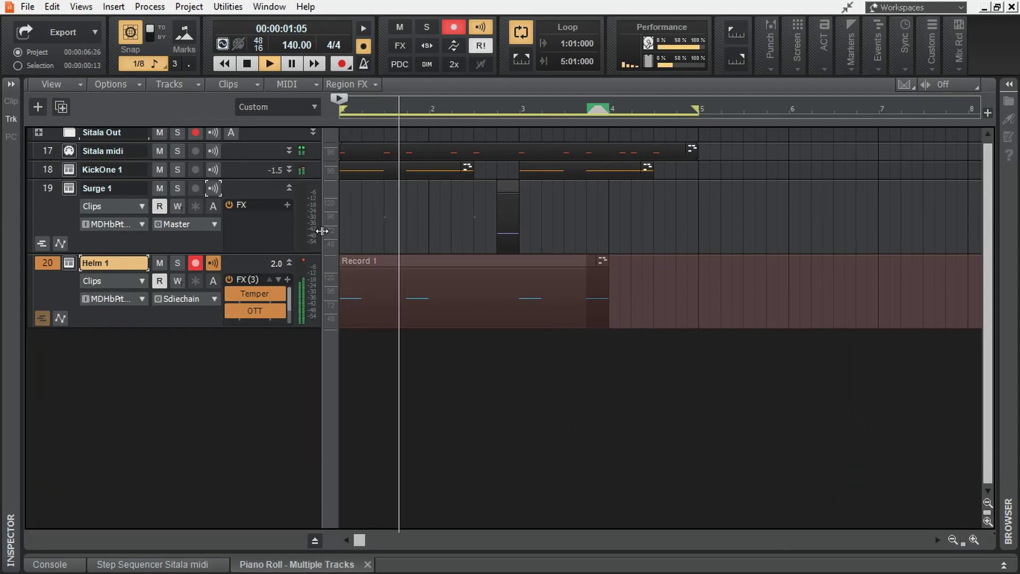
pyautogui.moveTo(196, 334); pyautogui.dragTo(400, 424)
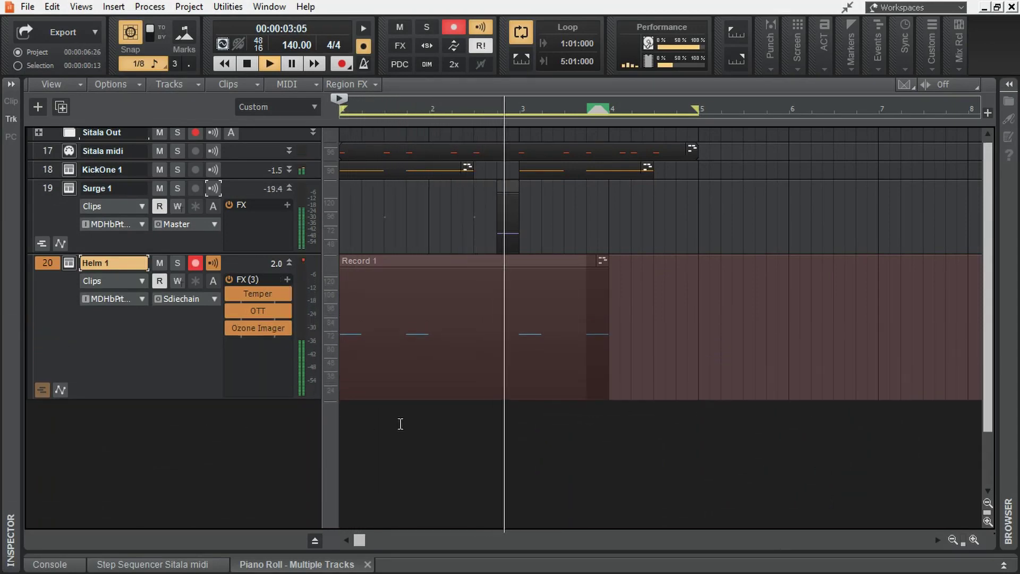
pyautogui.moveTo(188, 399); pyautogui.dragTo(340, 366)
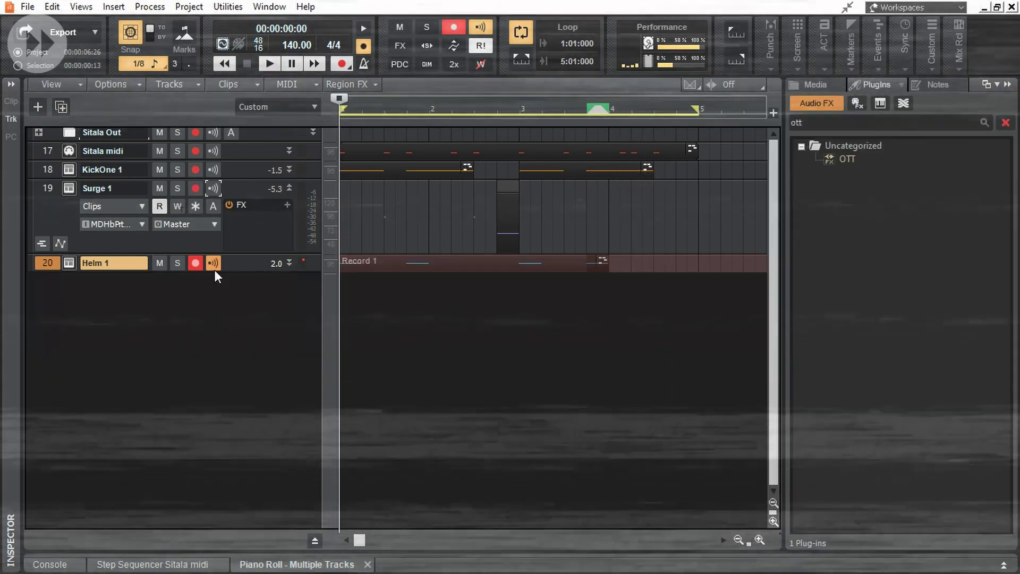
# Insert Keyzone Classic as a simple instrument track, start playback and mute the Surge 1 track.
pyautogui.write('keyz')
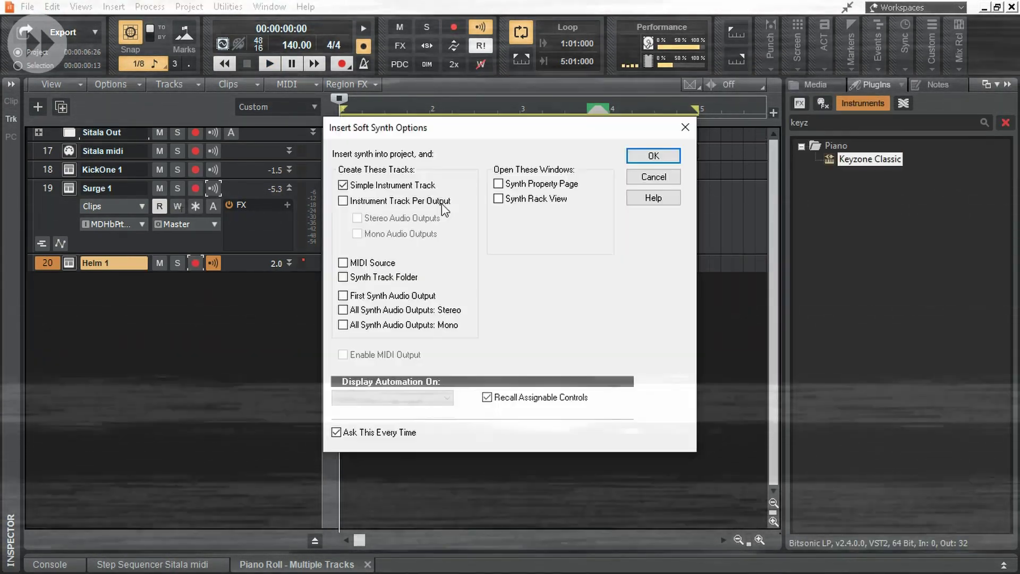
pyautogui.press('Return')
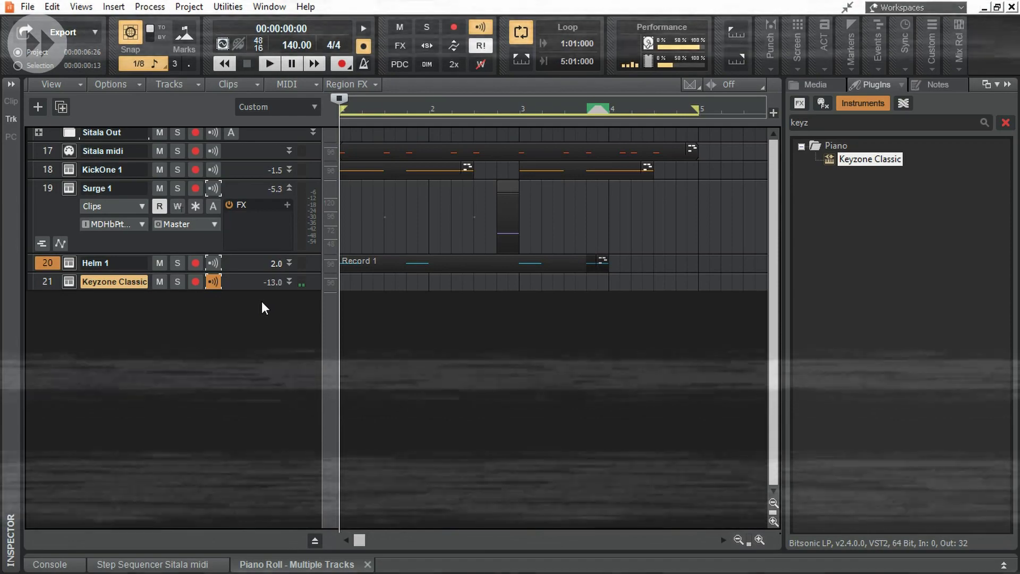
pyautogui.press('space')
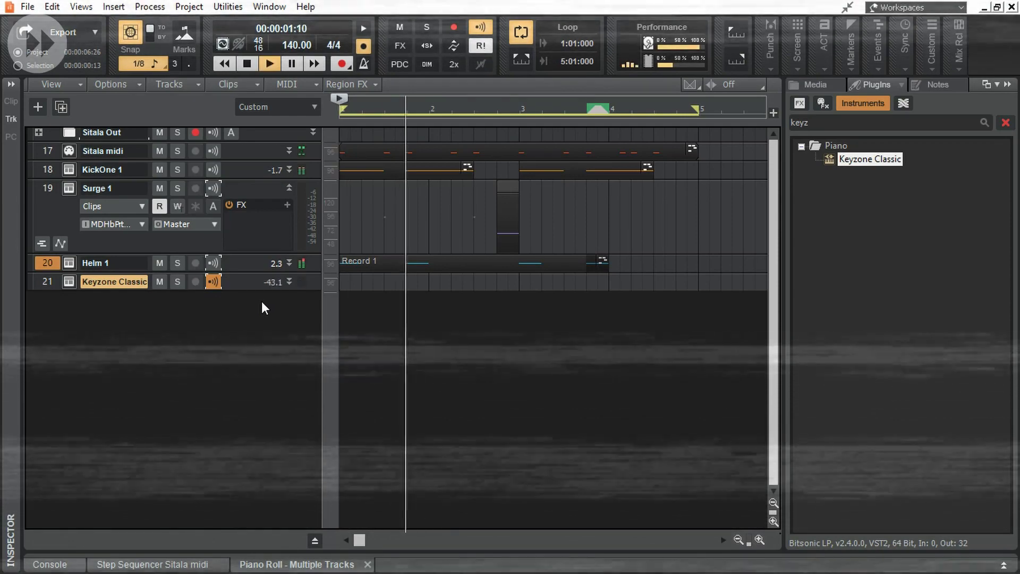
pyautogui.click(160, 188)
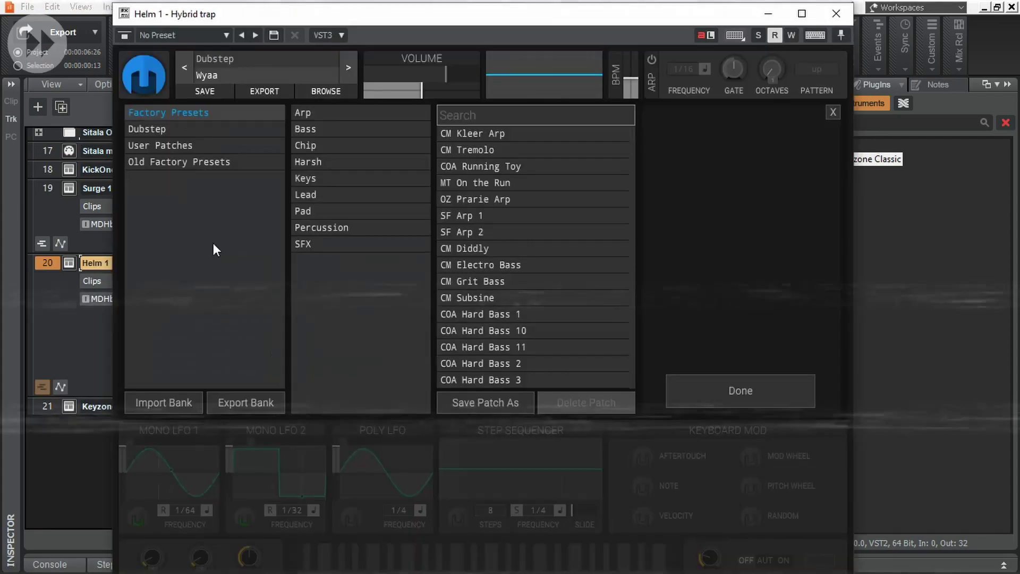
# Audition patches from the factory presets in Helm.
pyautogui.click(465, 221)
pyautogui.click(668, 299)
pyautogui.click(655, 197)
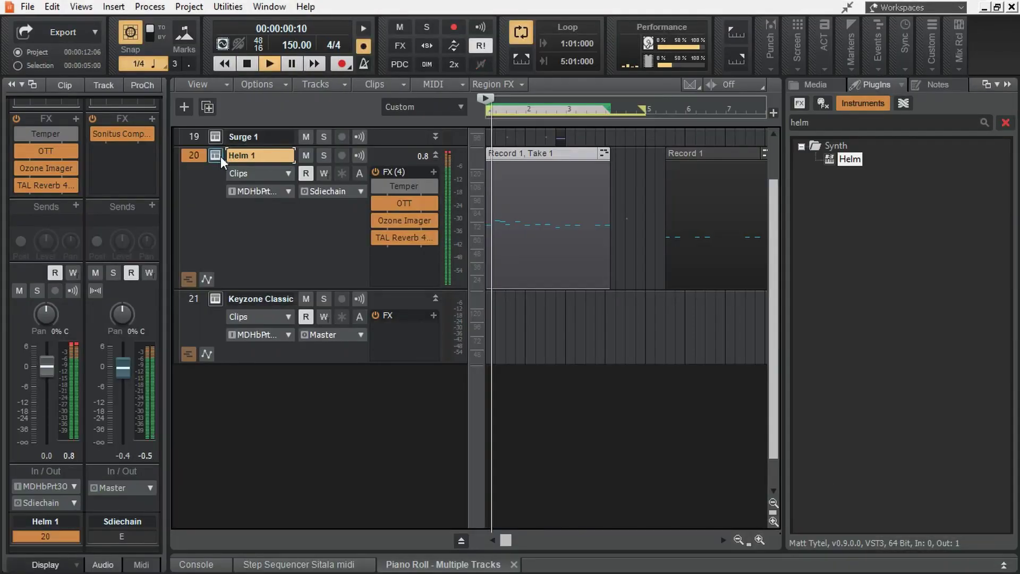
# Lower Helm's volume to about 0.4 and fine-tune its distortion drive.
pyautogui.click(215, 154)
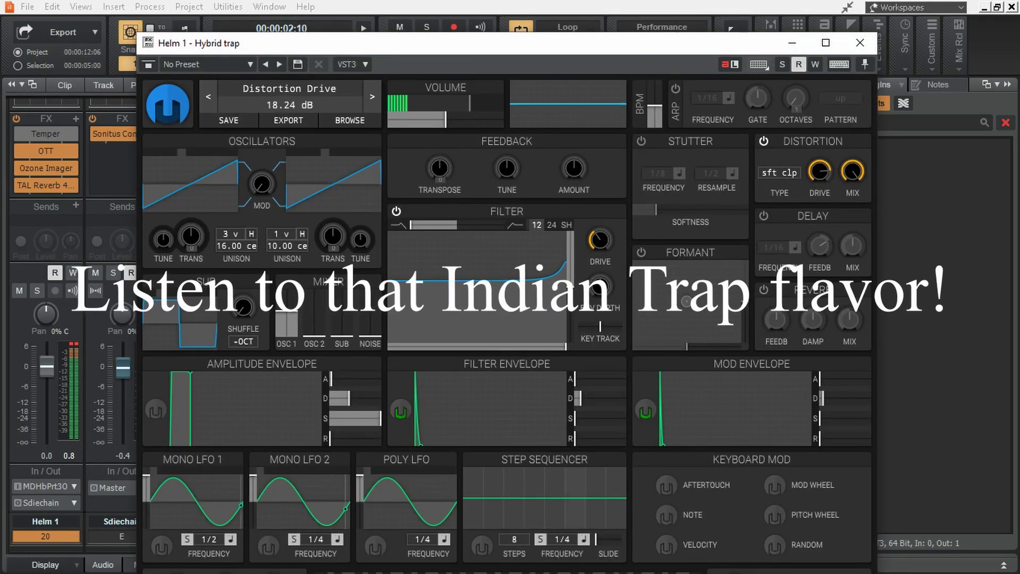
pyautogui.moveTo(444, 126); pyautogui.dragTo(441, 128)
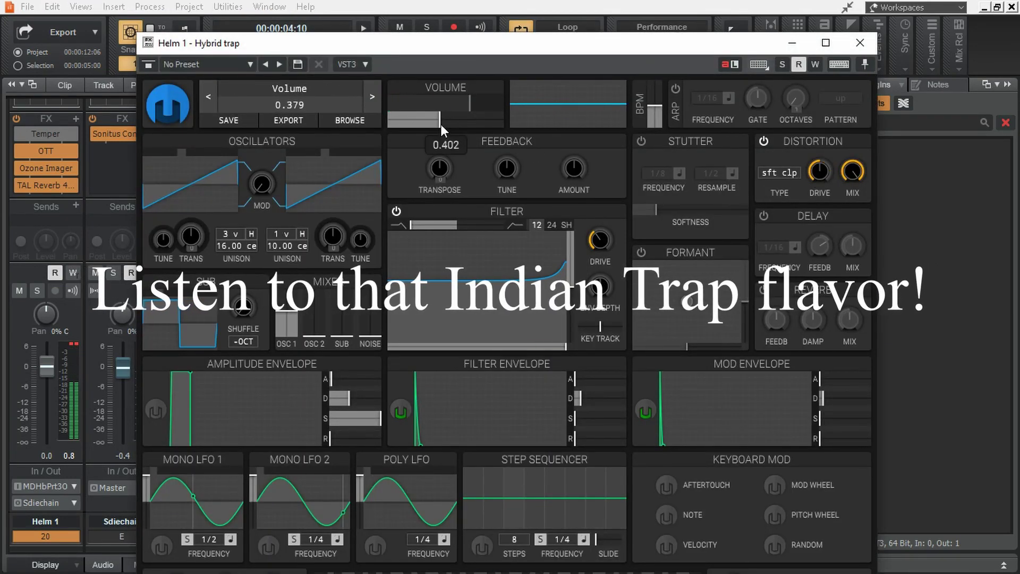
pyautogui.moveTo(822, 170); pyautogui.dragTo(824, 171)
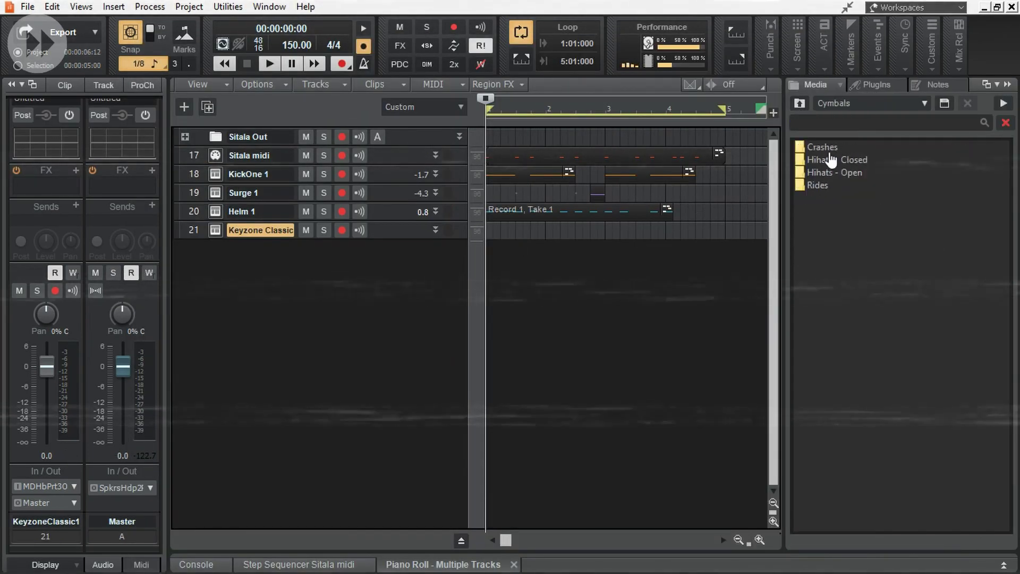
# Audition samples in the Hihats - Closed folder and select Cymatics - Hihat 7.
pyautogui.doubleClick(832, 159)
pyautogui.click(850, 197)
pyautogui.click(850, 260)
pyautogui.click(850, 205)
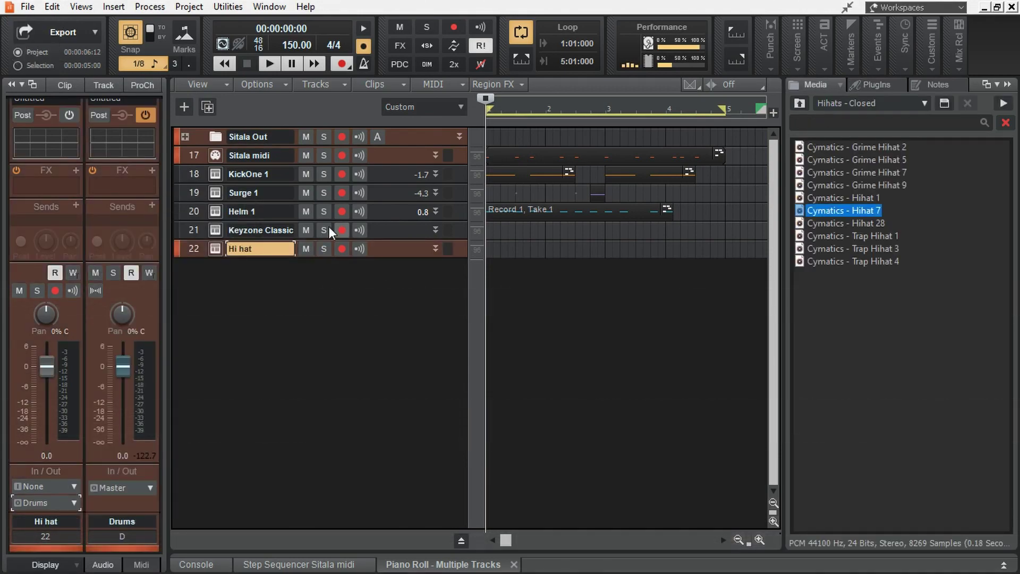
# Open the Hi hat track's instrument and load the selected closed hi-hat sample into it from the media browser.
pyautogui.click(215, 249)
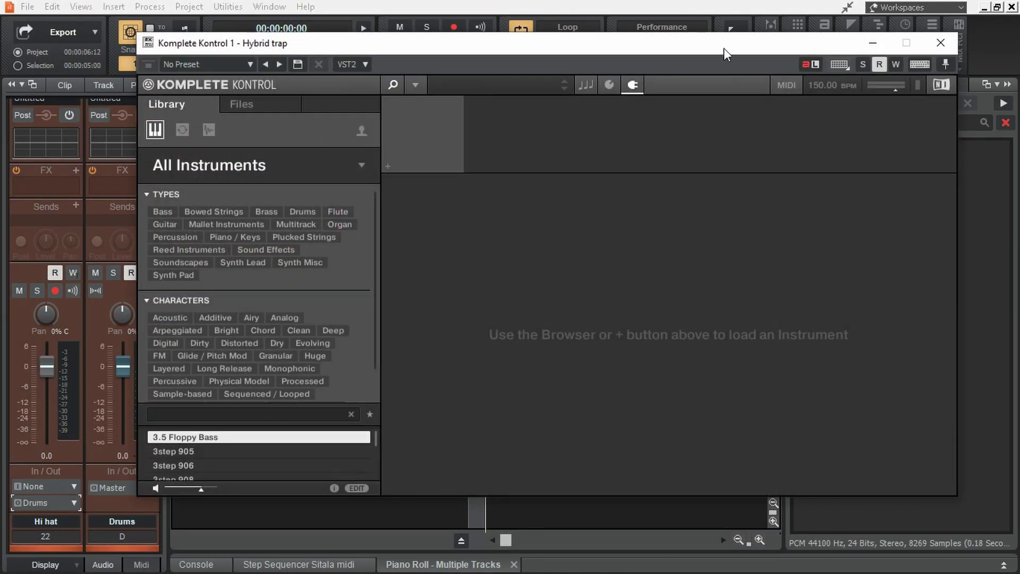
pyautogui.moveTo(723, 47); pyautogui.dragTo(495, 54)
pyautogui.moveTo(876, 221); pyautogui.dragTo(453, 276)
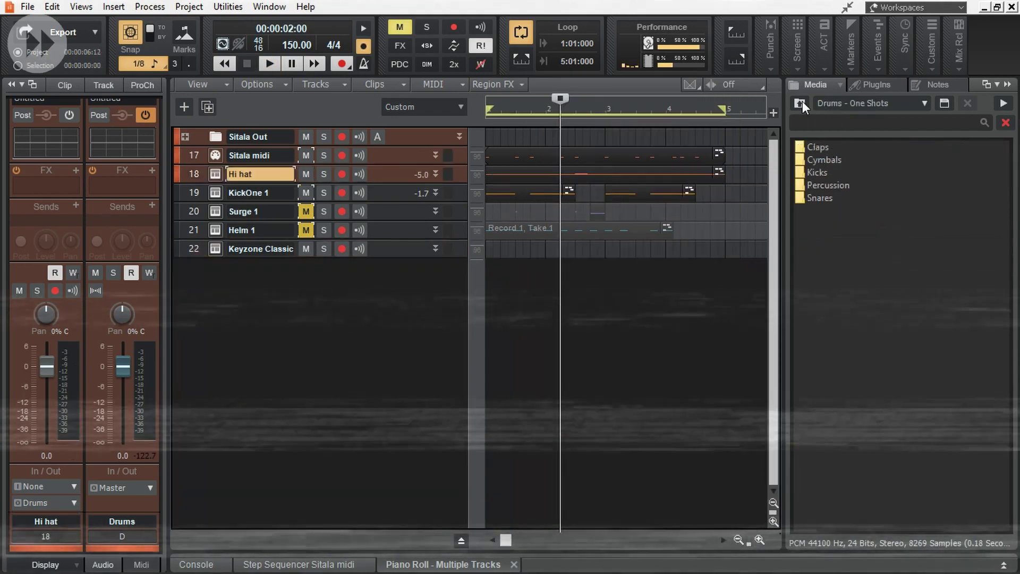
# Audition the open hi-hat samples in the media browser and load one into Sitala.
pyautogui.click(904, 250)
pyautogui.click(888, 237)
pyautogui.moveTo(889, 241); pyautogui.dragTo(94, 274)
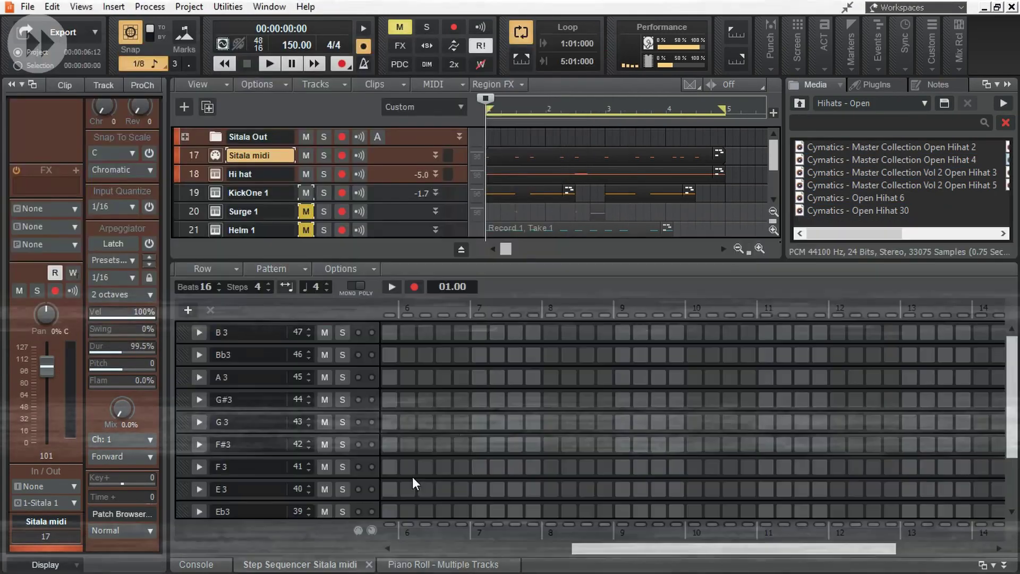
# Program the open hi-hat row Eb3 with evenly spaced hits and remove those on the even beats across the 16-beat pattern.
pyautogui.rightClick(246, 420)
pyautogui.click(296, 410)
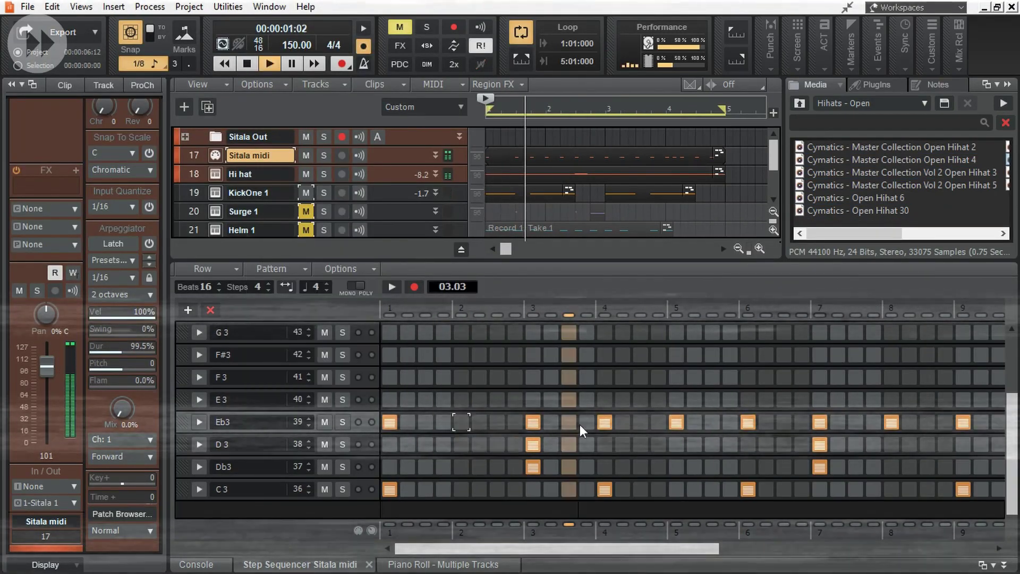
pyautogui.click(891, 422)
pyautogui.click(894, 425)
pyautogui.moveTo(654, 550); pyautogui.dragTo(866, 547)
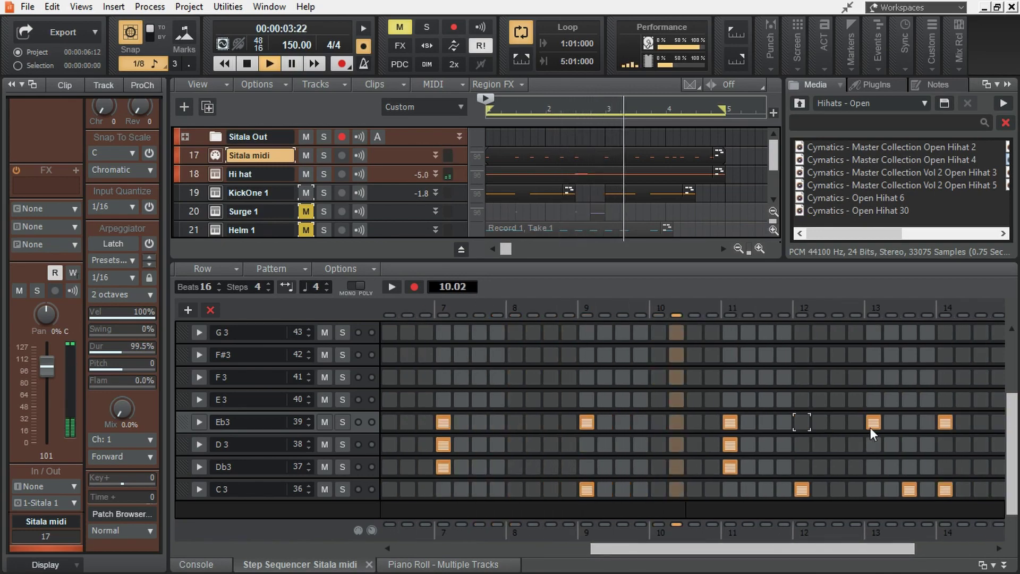
pyautogui.moveTo(880, 548); pyautogui.dragTo(957, 546)
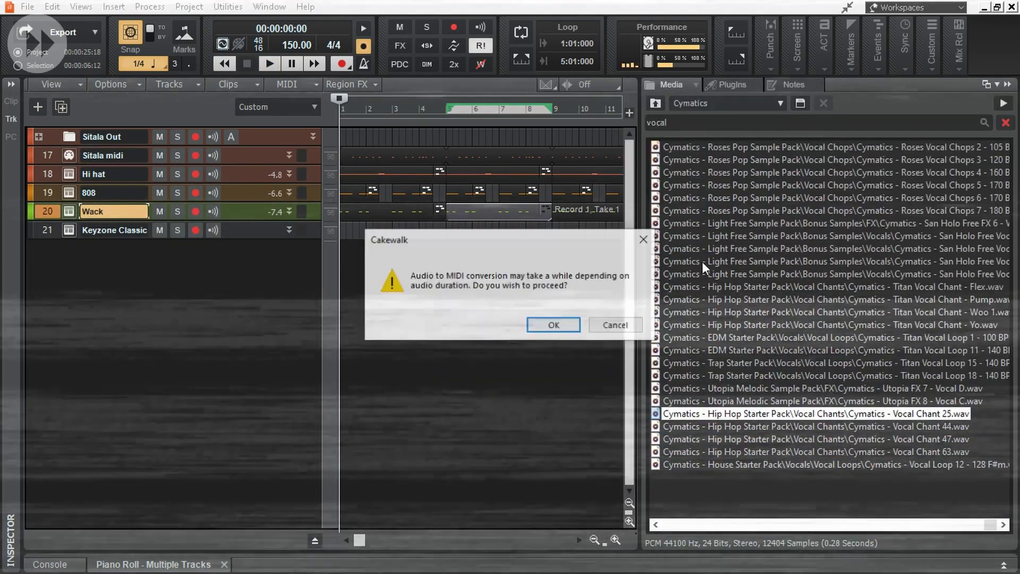
# Add the Cymatics Vocal Chant 25 sample as a new audio track, name it Vocals and expand it to check its clips.
pyautogui.click(563, 325)
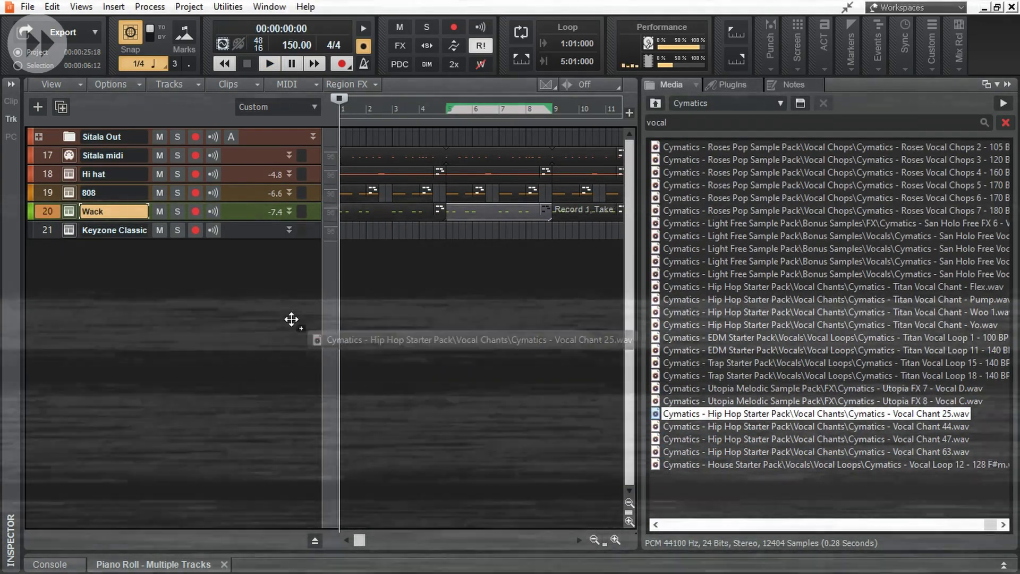
pyautogui.doubleClick(291, 319)
pyautogui.write('Vocals')
pyautogui.press('Return')
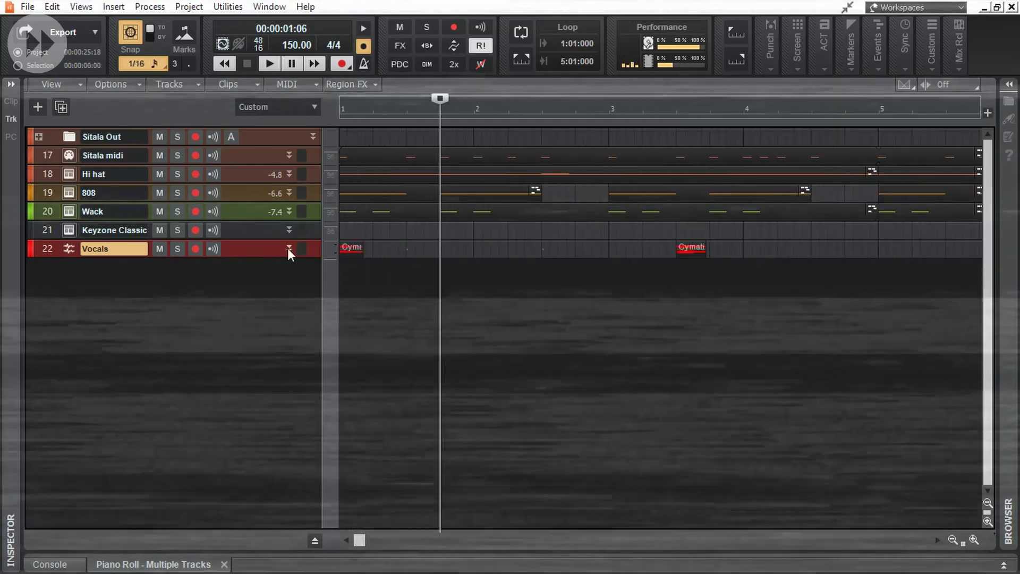
pyautogui.click(288, 247)
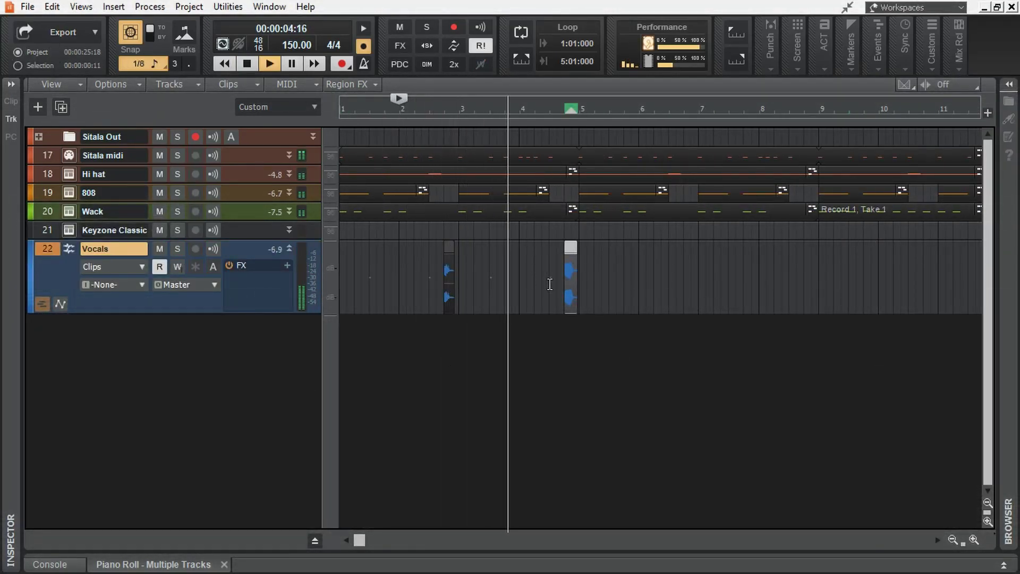
pyautogui.press('r')
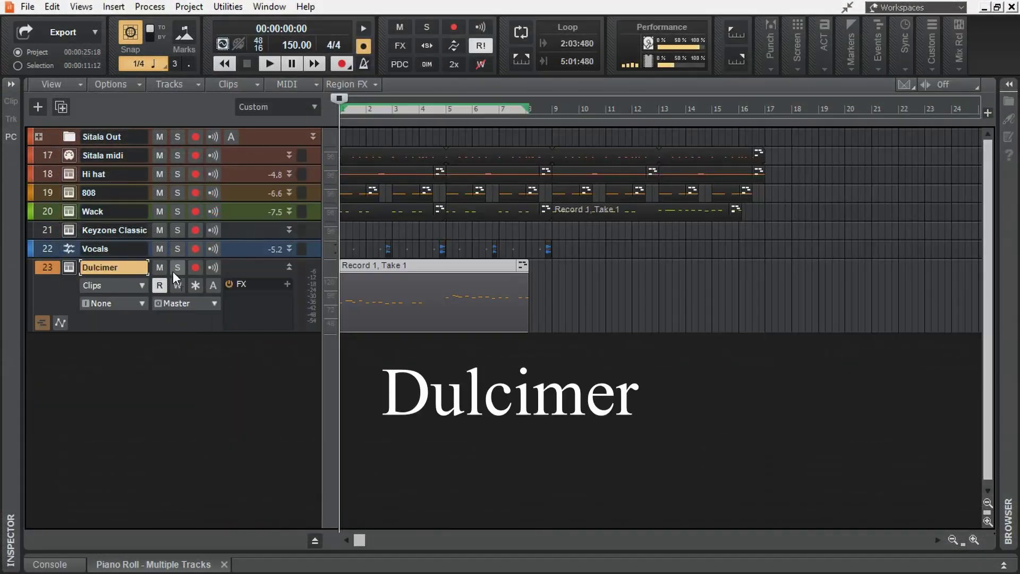
# Solo the Dulcimer track and listen to its recorded melody.
pyautogui.click(176, 268)
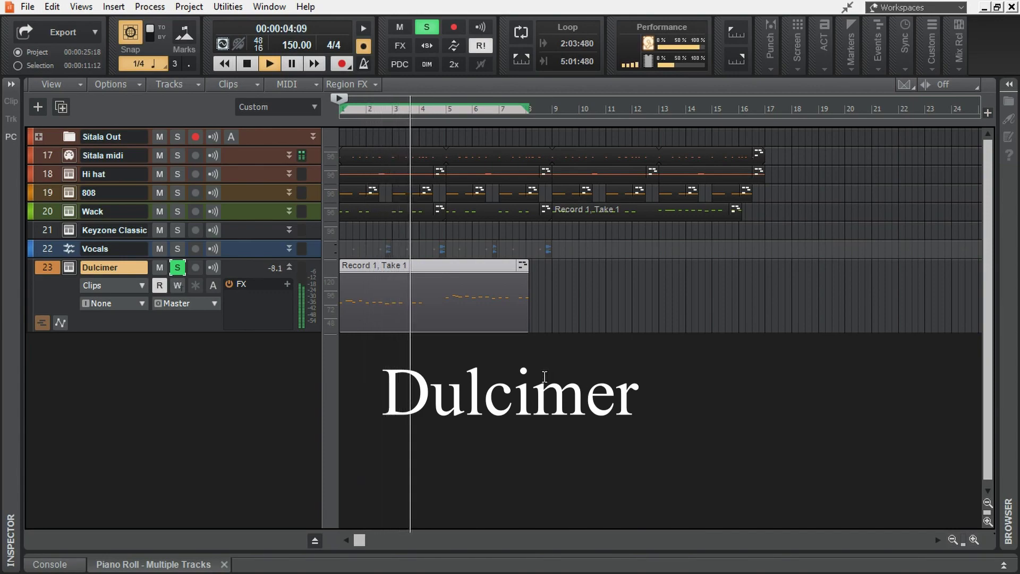
pyautogui.press('space')
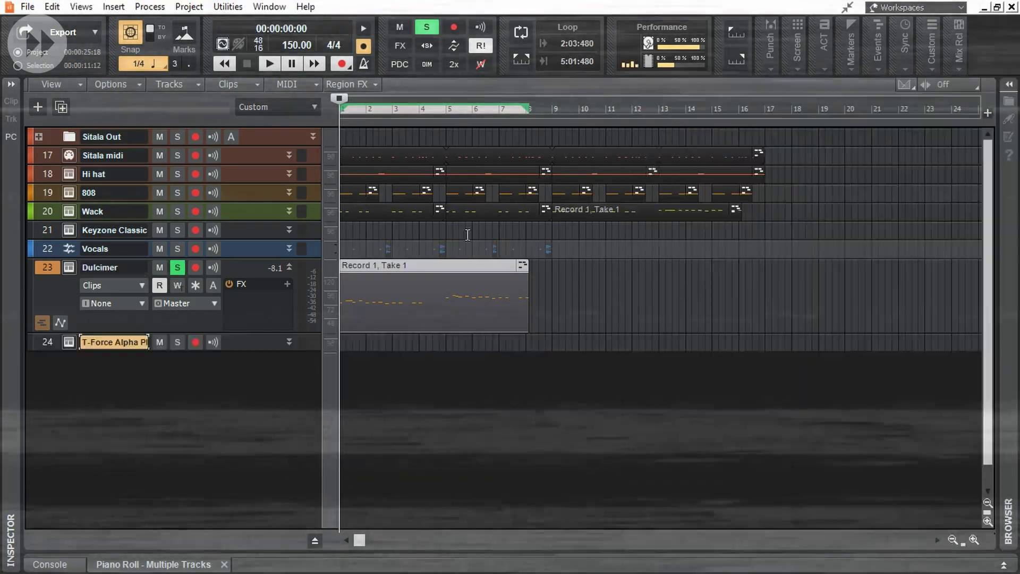
# Enable monitoring on the T-Force Alpha Plus track and set its automation lane to the synth's Pitch Bend parameter.
pyautogui.click(212, 342)
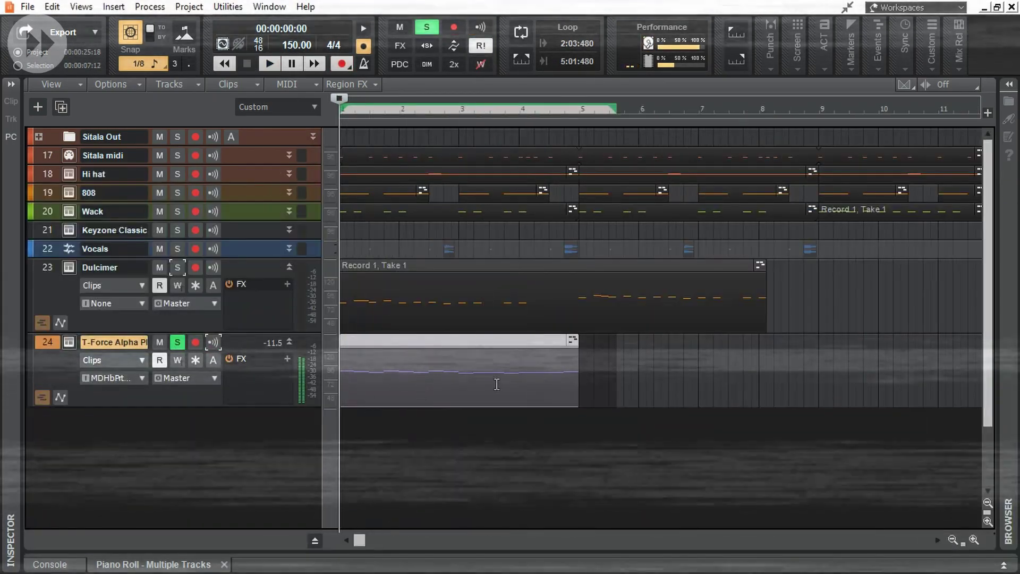
pyautogui.moveTo(452, 202)
pyautogui.moveTo(478, 300)
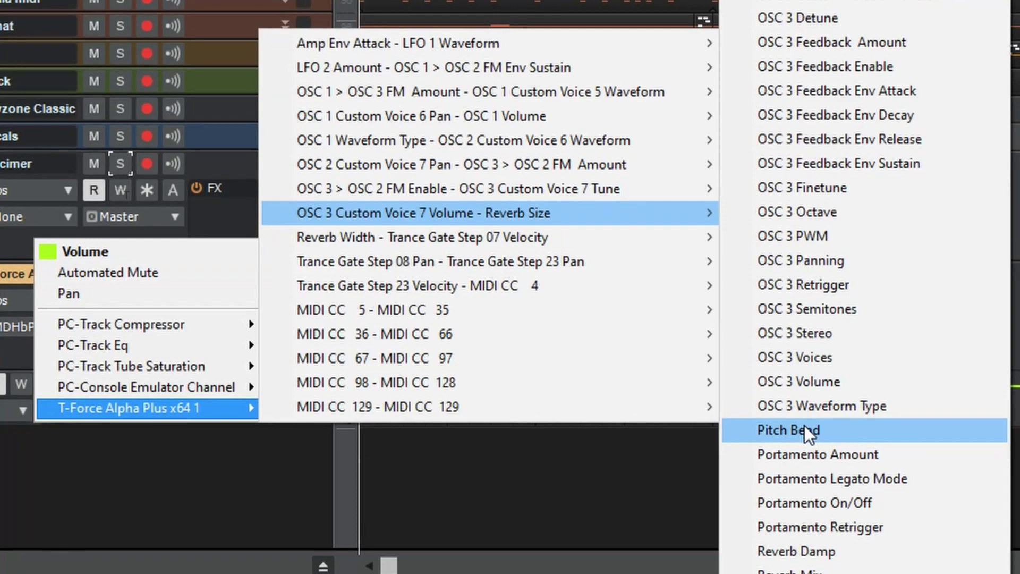
pyautogui.click(804, 429)
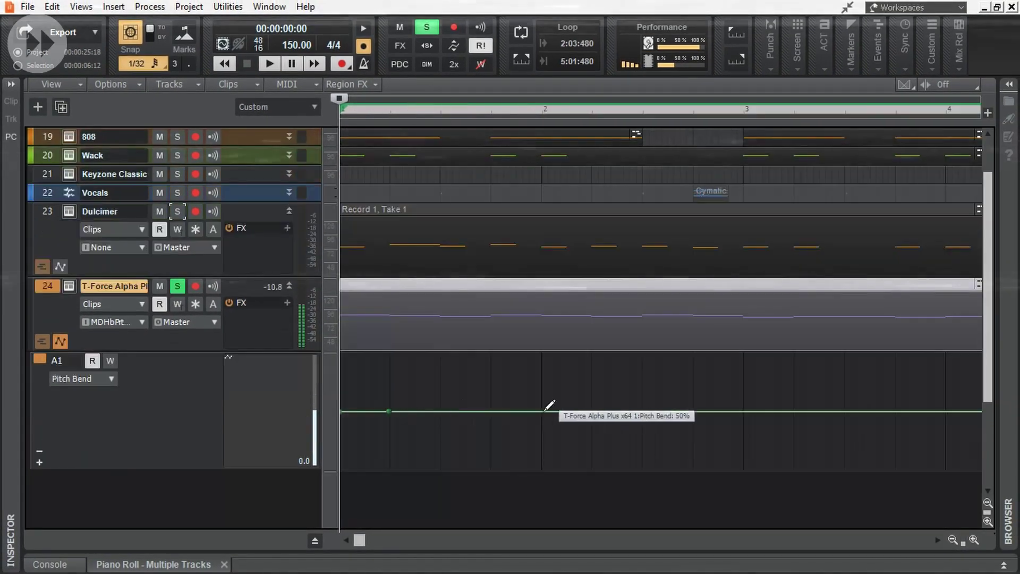
# Add pitch bend nodes and raise them to shape short upward bends in the first two bars of the T-Force lead.
pyautogui.click(455, 411)
pyautogui.click(680, 411)
pyautogui.click(797, 412)
pyautogui.moveTo(454, 411); pyautogui.dragTo(455, 398)
pyautogui.rightClick(454, 398)
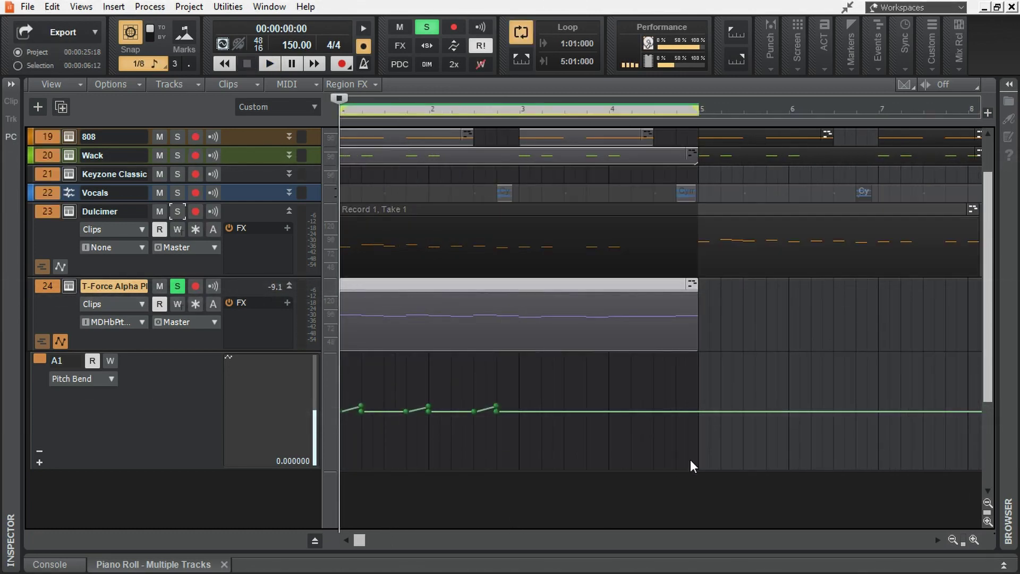
# Play the looped T-Force lead to check the pitch bends and open its MIDI clip.
pyautogui.press('space')
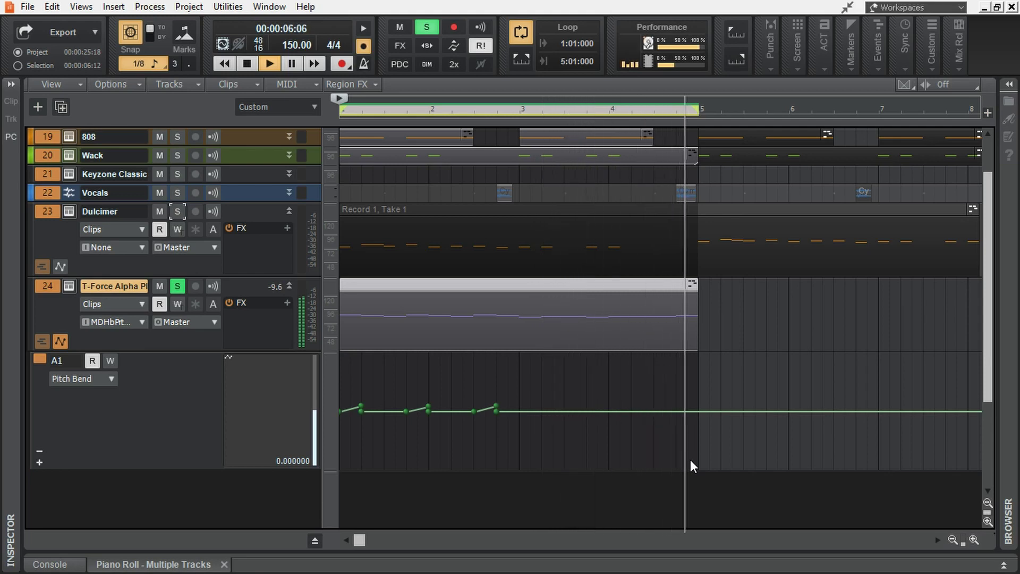
pyautogui.doubleClick(647, 284)
pyautogui.scroll(1, 542, 399)
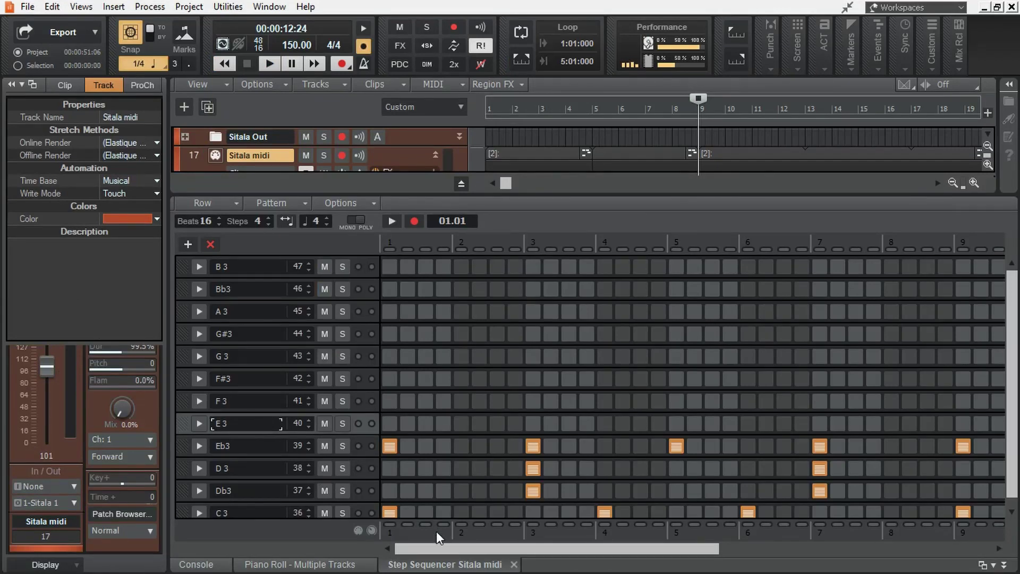
# Add a snare fill on row E3 at steps 1, 3 and 4 of beat 15 and steps 2 and 3 of beat 16, and play it.
pyautogui.moveTo(444, 550); pyautogui.dragTo(804, 560)
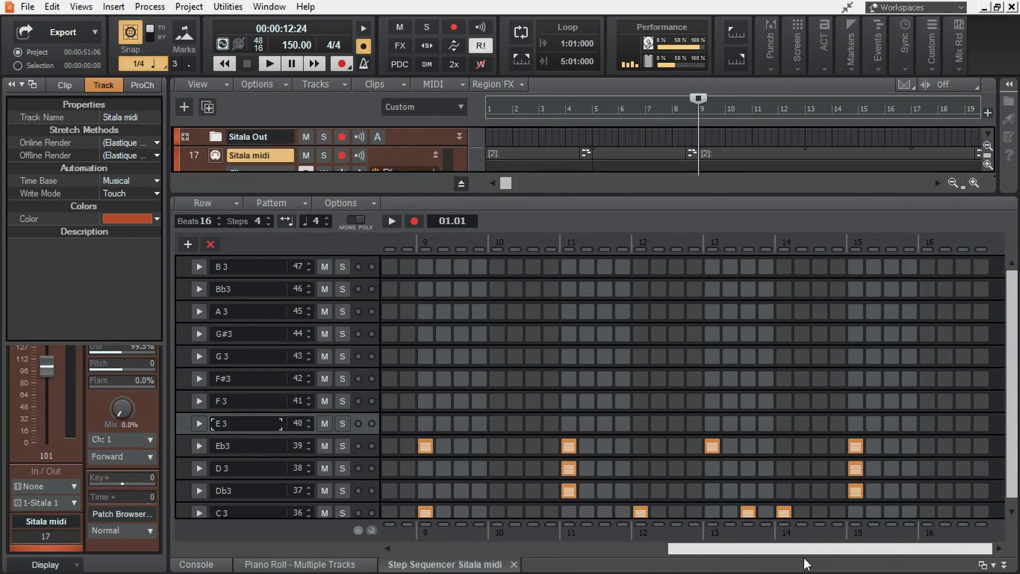
pyautogui.click(860, 425)
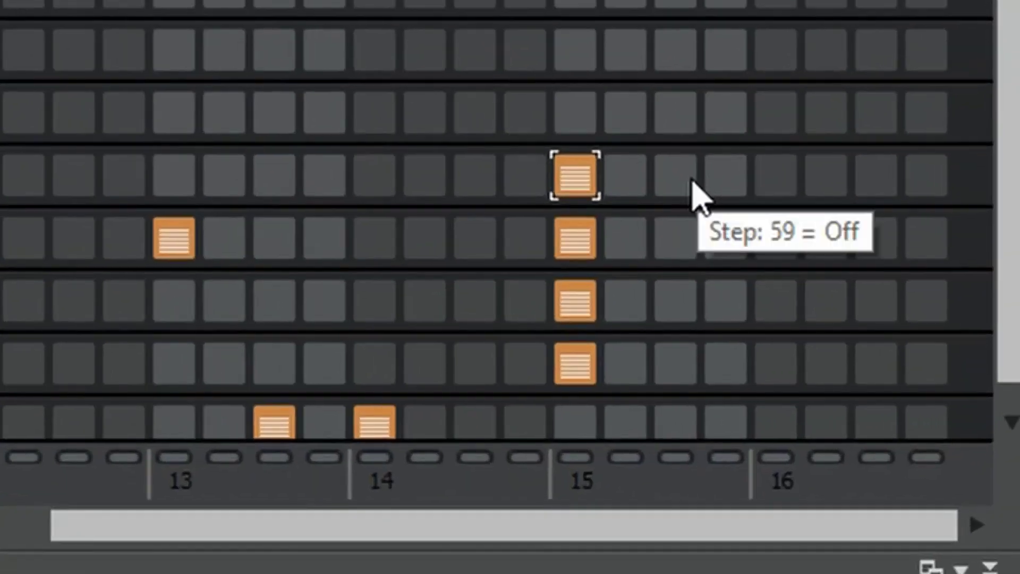
pyautogui.moveTo(897, 430); pyautogui.dragTo(913, 430)
pyautogui.moveTo(839, 172); pyautogui.dragTo(877, 176)
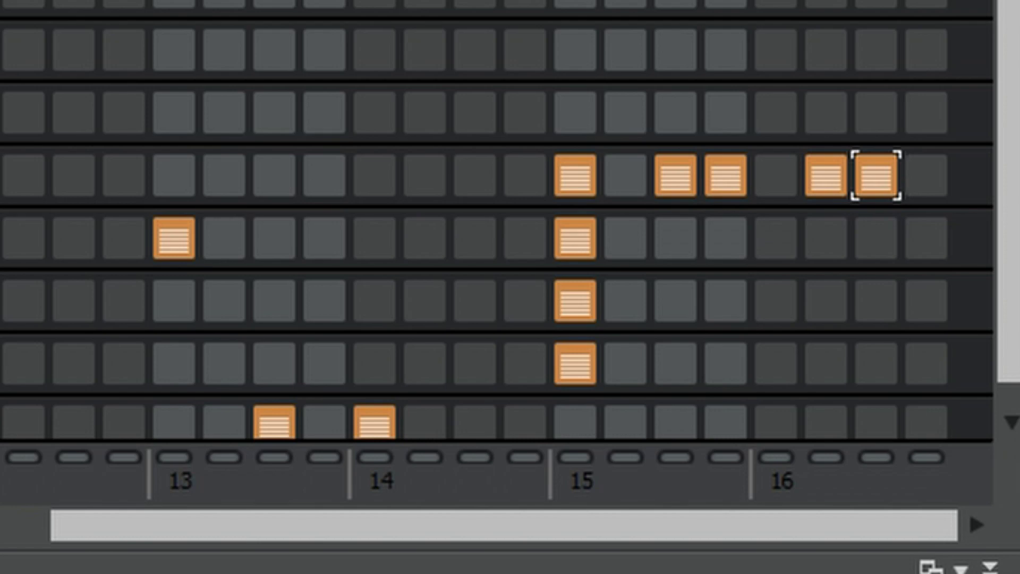
pyautogui.press('space')
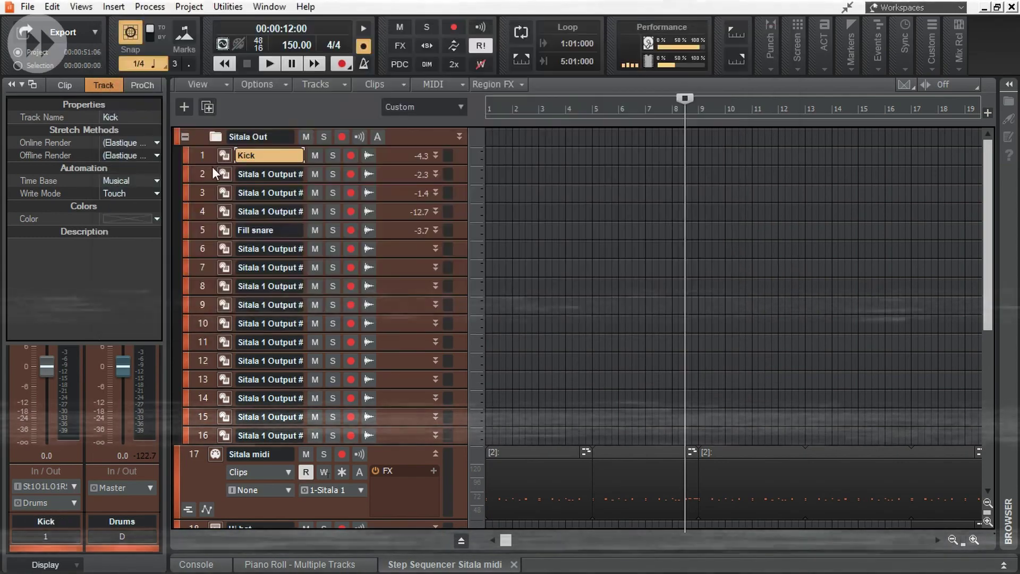
# Show the Kick track's automation lane and assign it to Sitala 1's "5: Tuning" parameter.
pyautogui.click(214, 177)
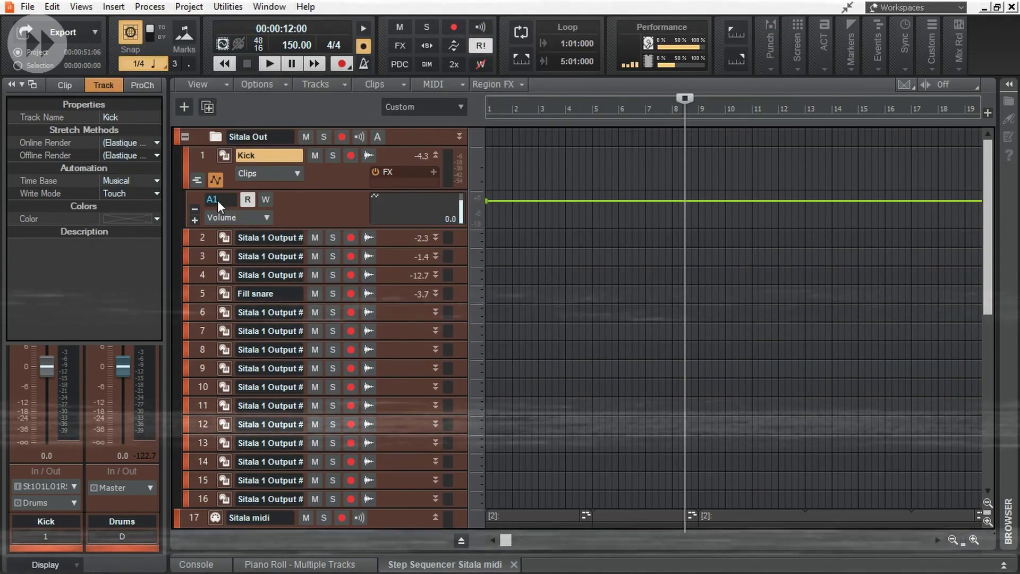
pyautogui.click(258, 218)
pyautogui.moveTo(305, 370)
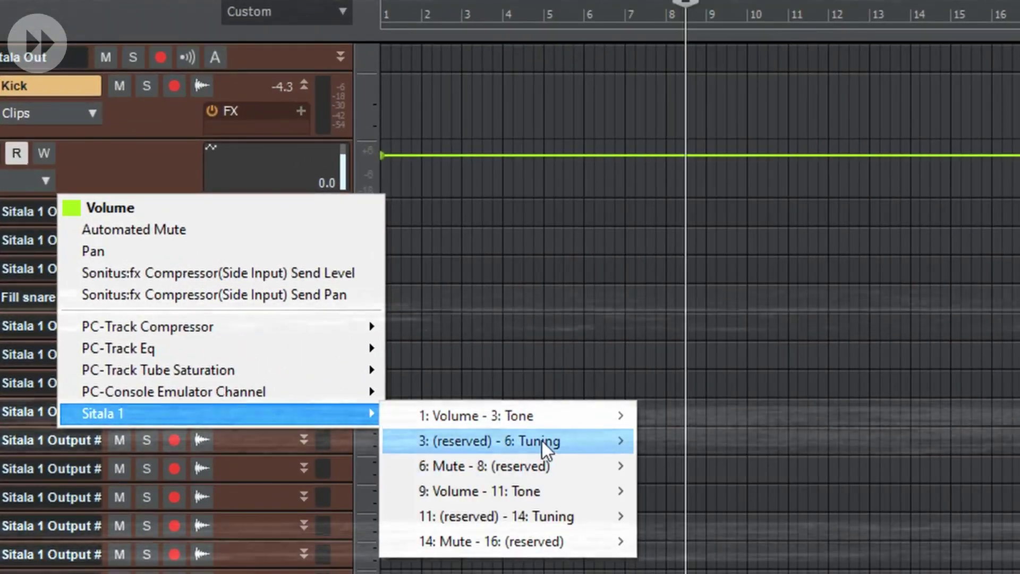
pyautogui.moveTo(543, 443)
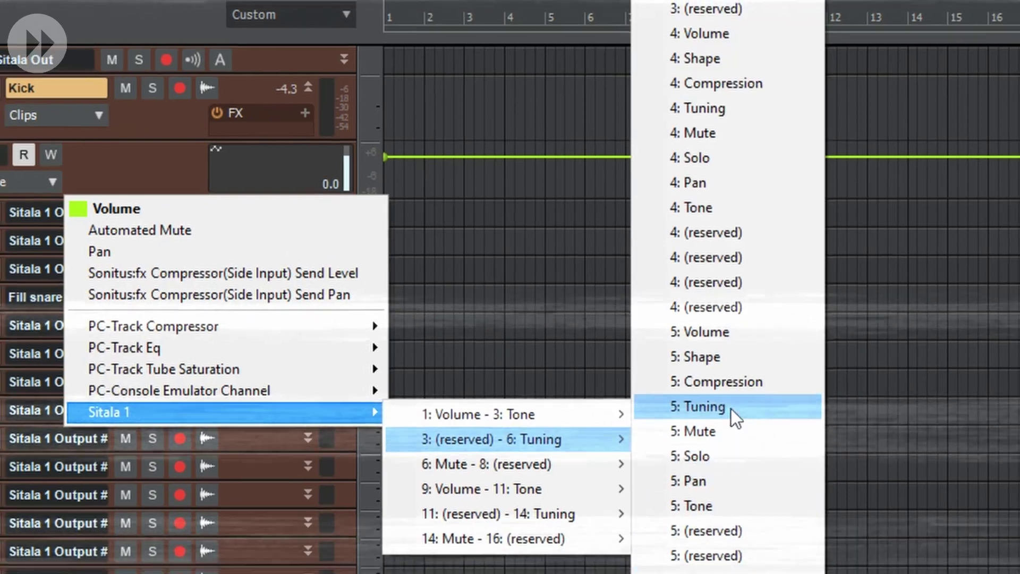
pyautogui.click(731, 410)
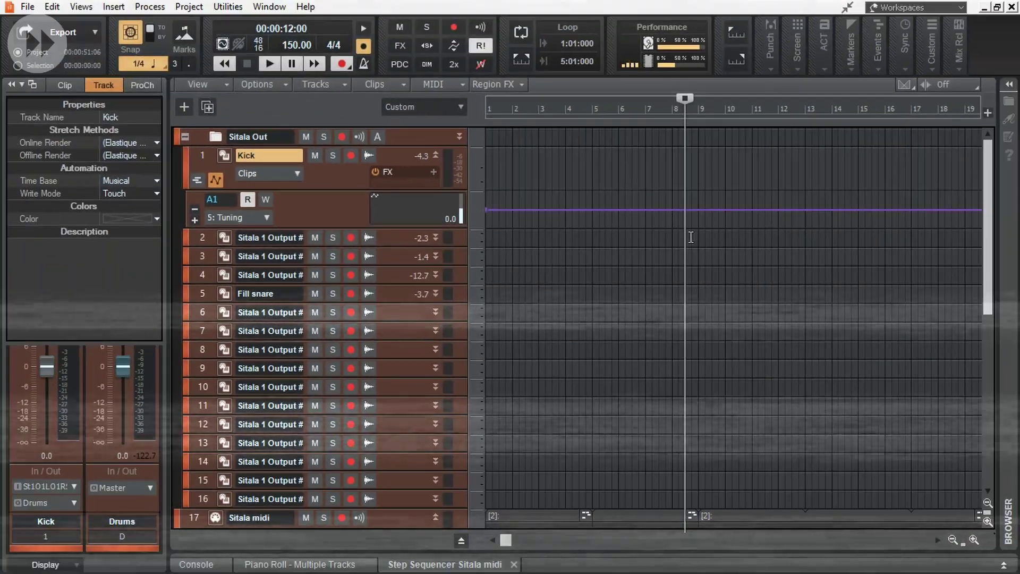
# Draw a falling tuning sweep from 1200 ct near bar 8.5 to about 27% near bar 9, checking it by playback.
pyautogui.click(740, 195)
pyautogui.click(772, 225)
pyautogui.press('space')
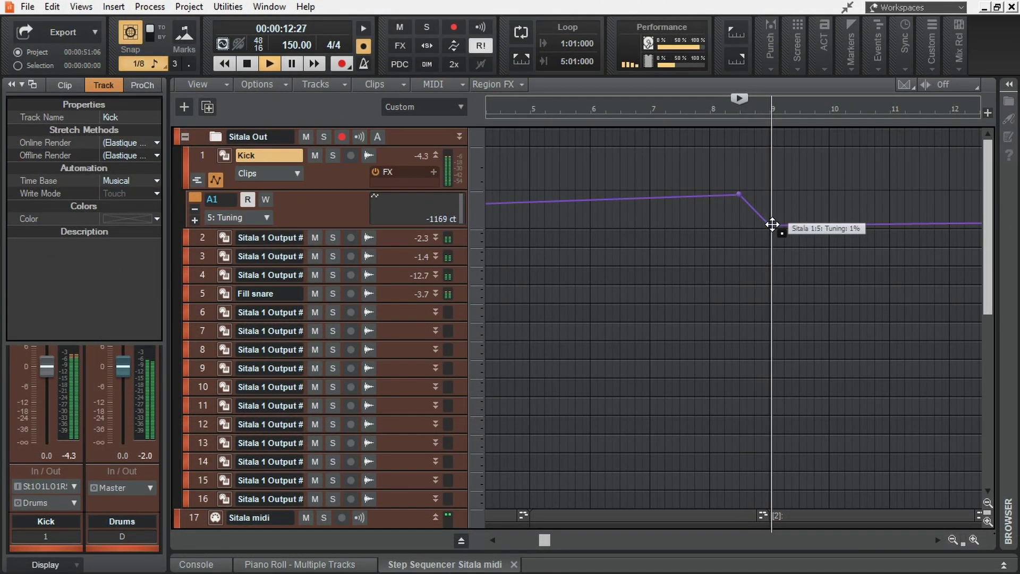
pyautogui.press('space')
pyautogui.moveTo(772, 224); pyautogui.dragTo(771, 216)
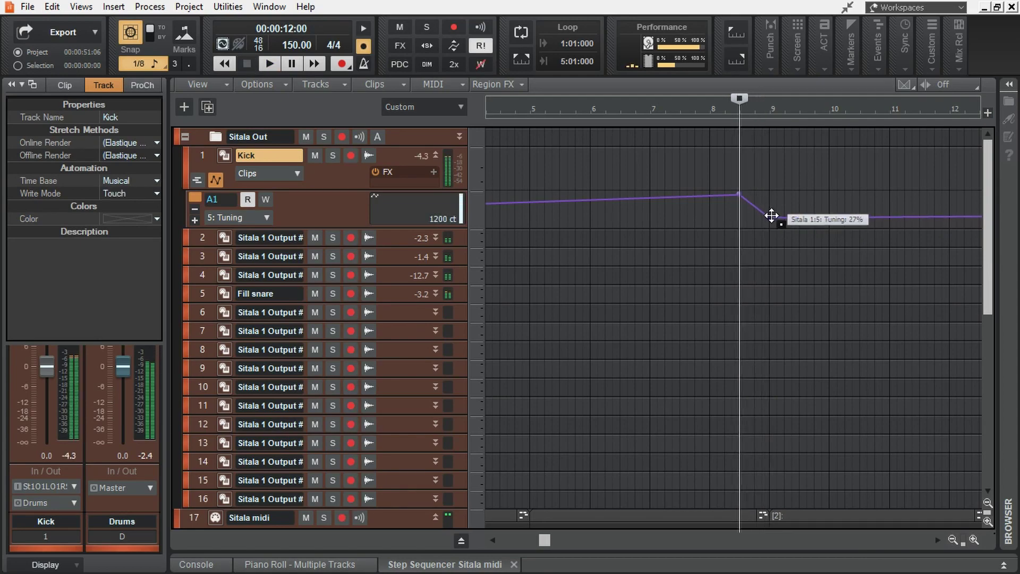
pyautogui.press('space')
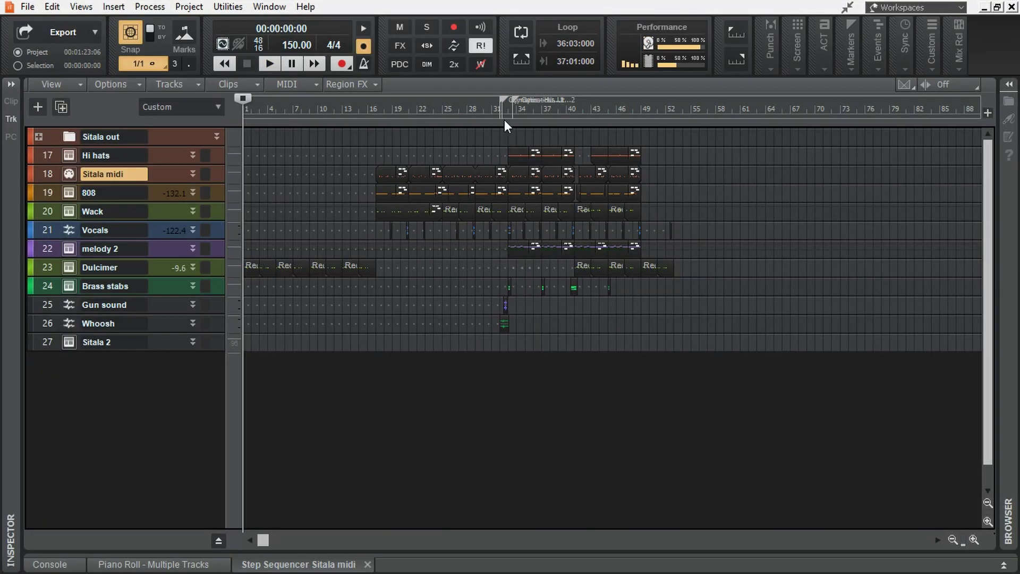
# Go to the drop at bar 33 and open the Brass stabs track's Edirol Orchestral instrument to inspect the first part's trumpet patch.
pyautogui.click(508, 110)
pyautogui.scroll(3, 528, 383)
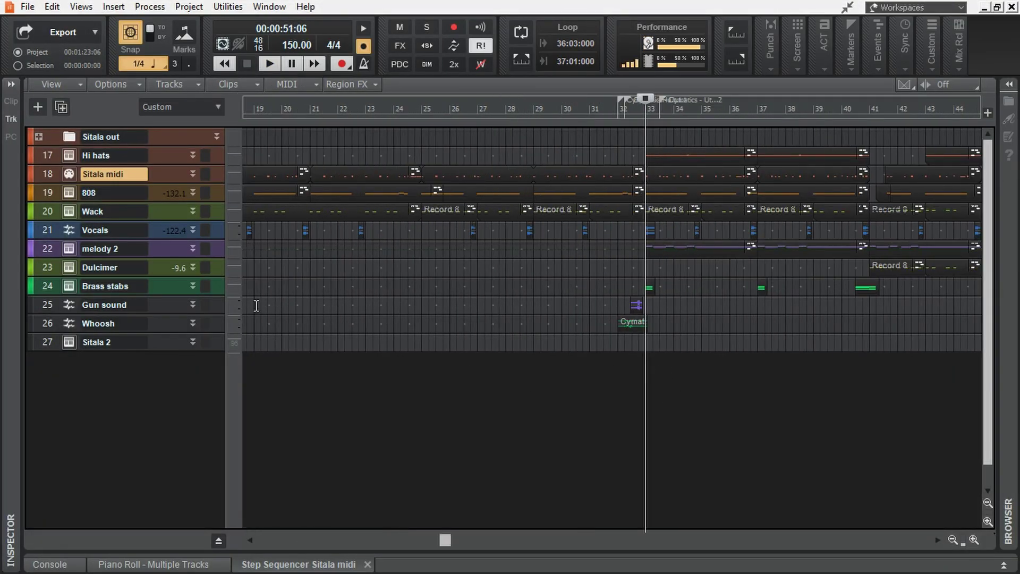
pyautogui.click(195, 285)
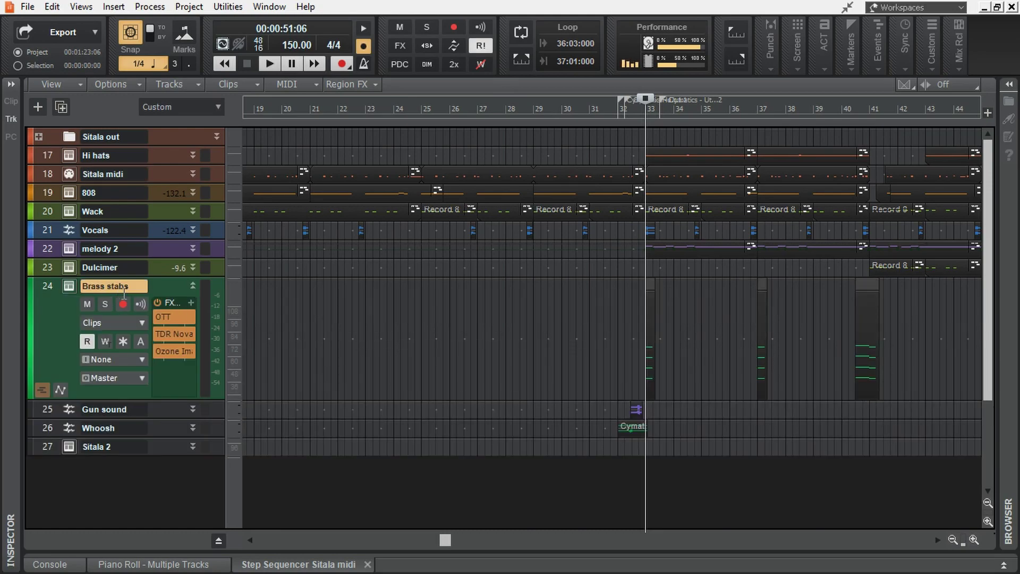
pyautogui.click(69, 287)
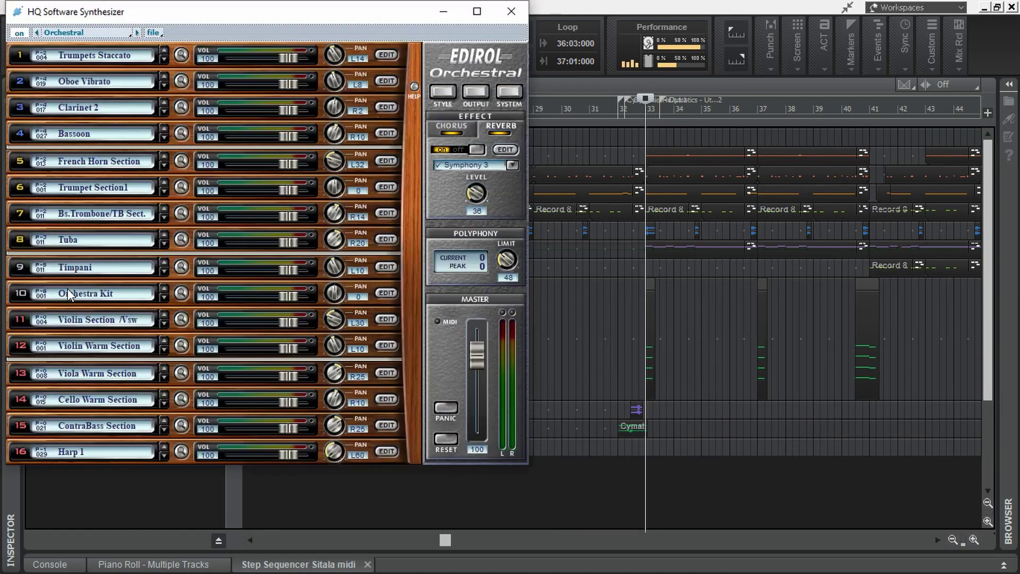
pyautogui.click(114, 57)
pyautogui.moveTo(181, 96)
pyautogui.moveTo(297, 94)
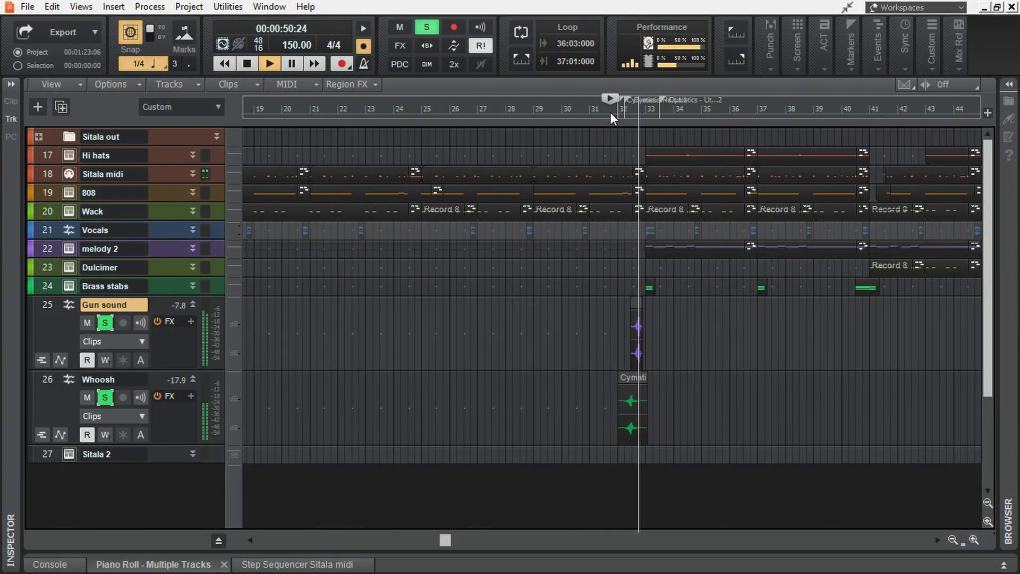
# Finish auditioning the Gun sound and Whoosh effects and take both tracks out of solo.
pyautogui.press('space')
pyautogui.click(105, 323)
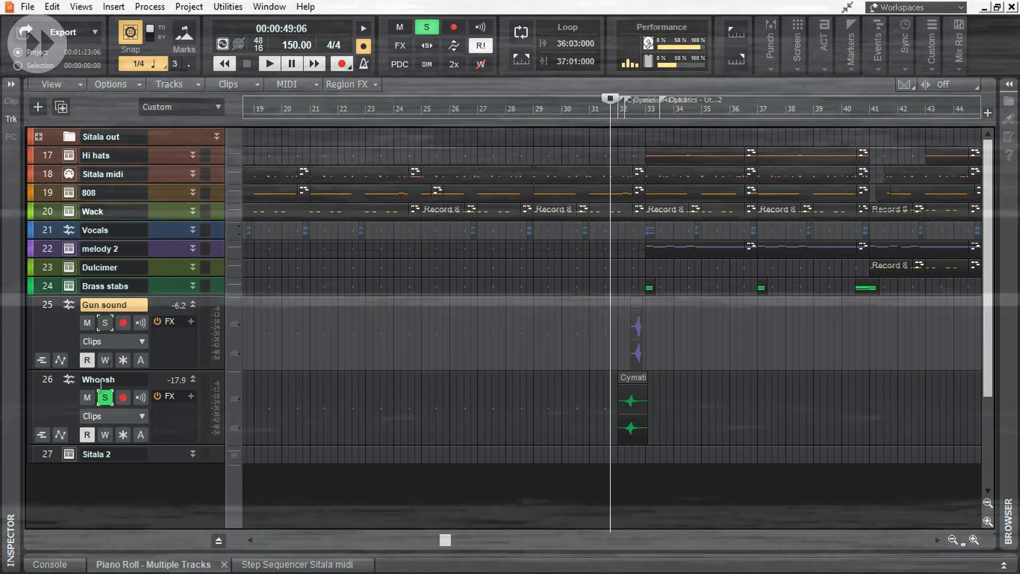
pyautogui.click(106, 397)
pyautogui.press('space')
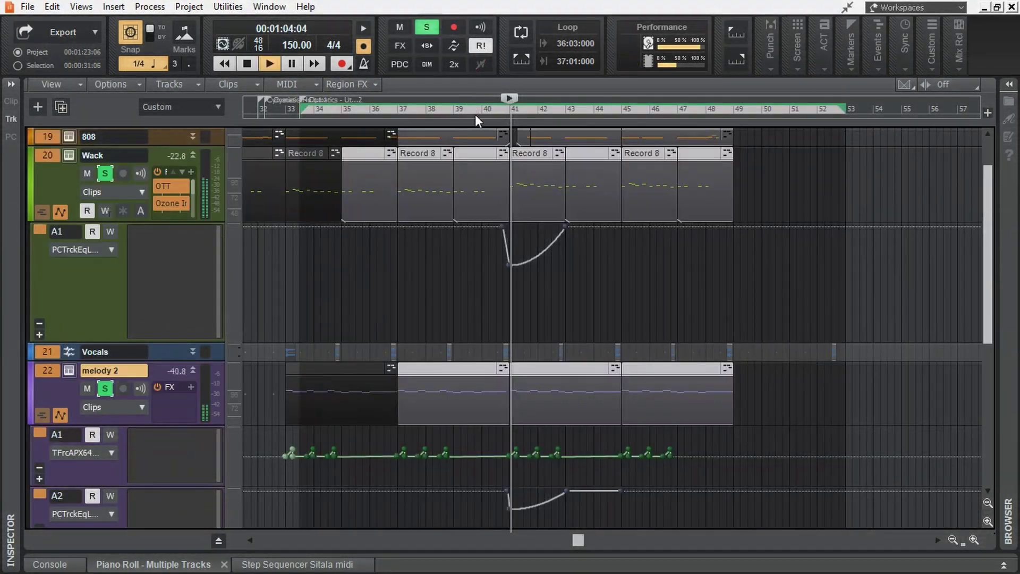
# Listen to the Wack and melody 2 tracks from just before bar 40 and review their EQ automation curves around bar 41.
pyautogui.click(475, 114)
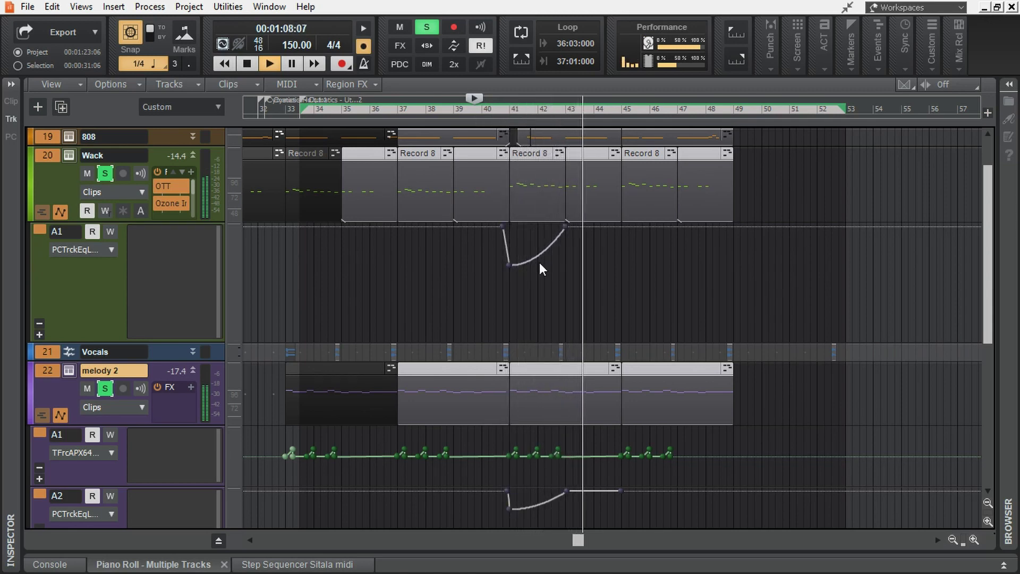
pyautogui.press('space')
pyautogui.click(105, 388)
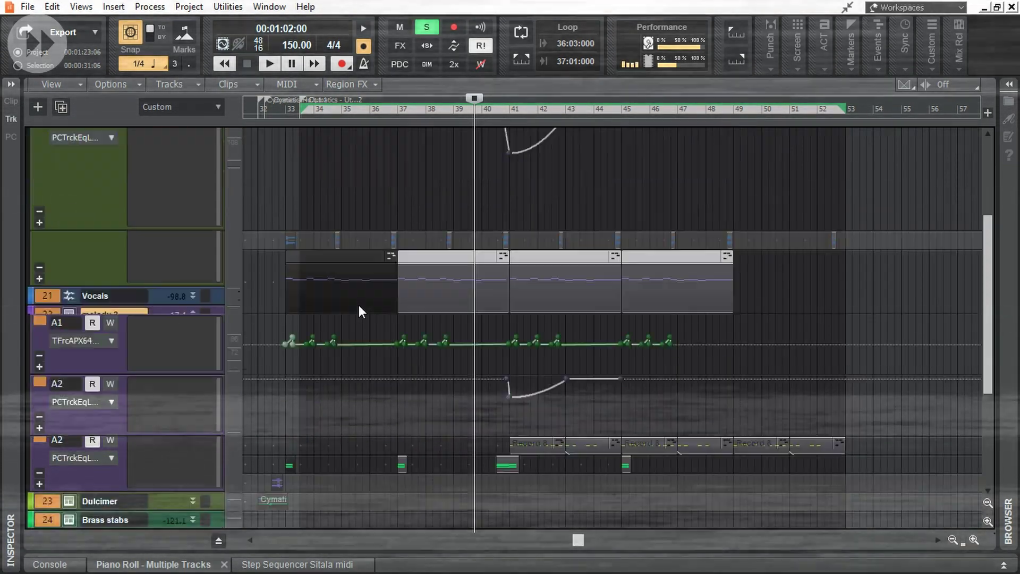
pyautogui.scroll(-5, 358, 305)
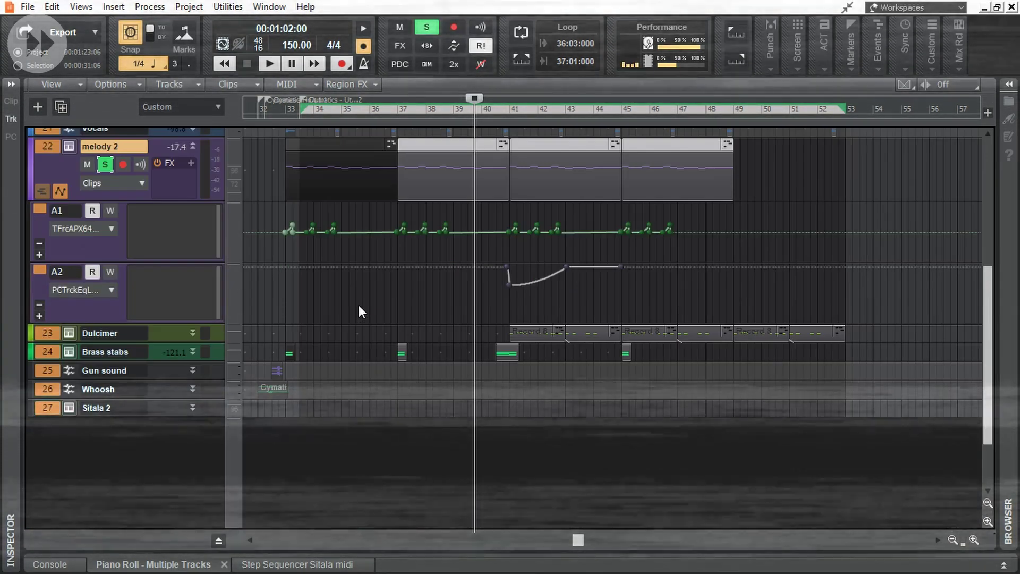
# Expand and solo the Dulcimer track, and listen to it with melody 2 from just before bar 40.
pyautogui.click(181, 339)
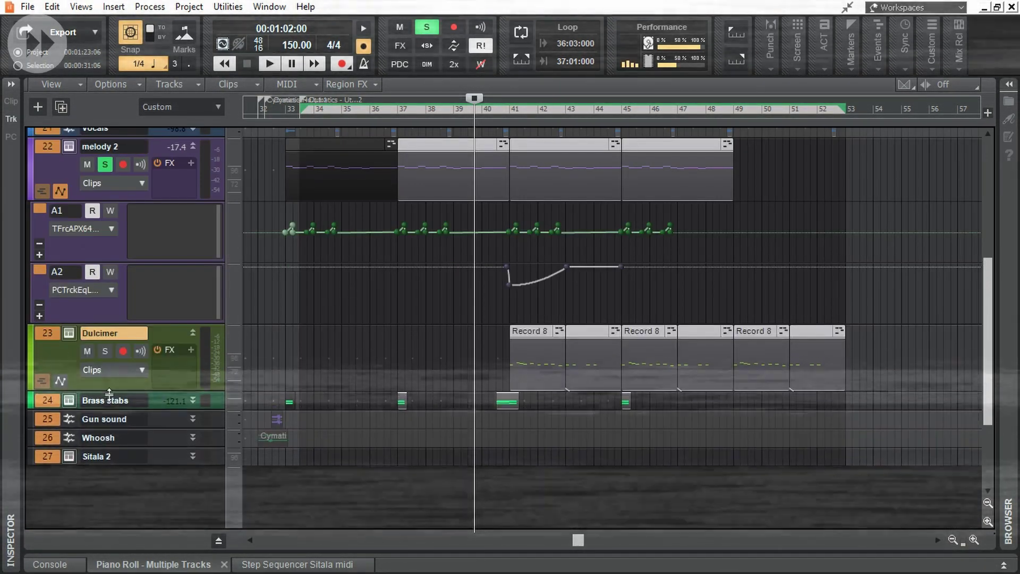
pyautogui.press('space')
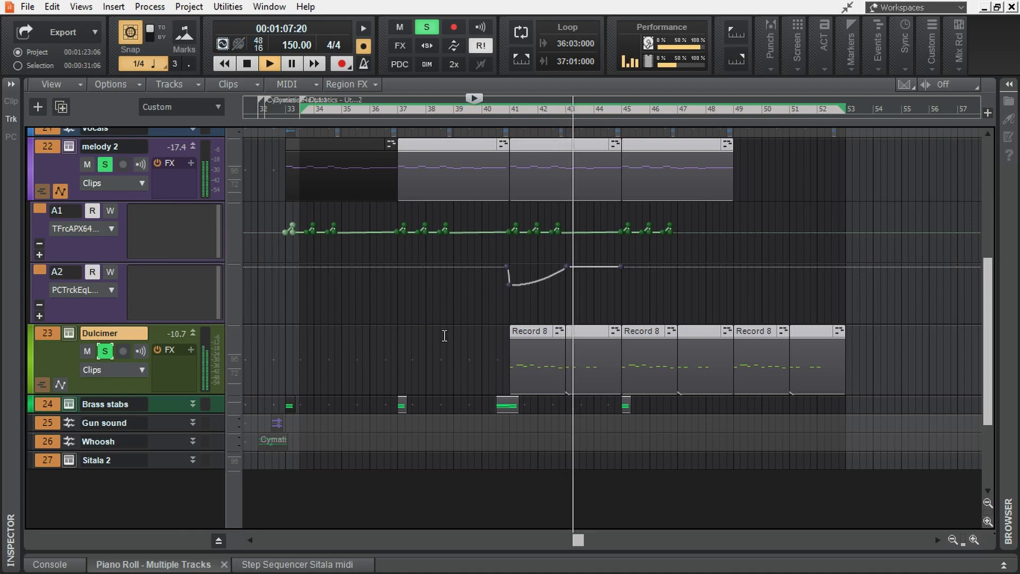
pyautogui.press('space')
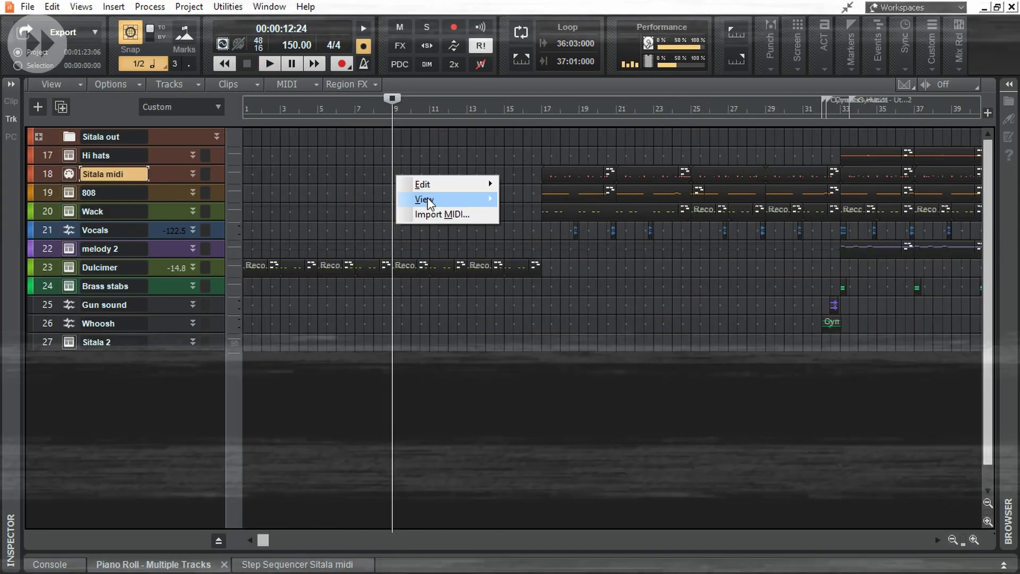
# Open the Sitala midi track in the piano roll and enter two stacked rows of quarter notes over the first half of bar 9.
pyautogui.click(427, 196)
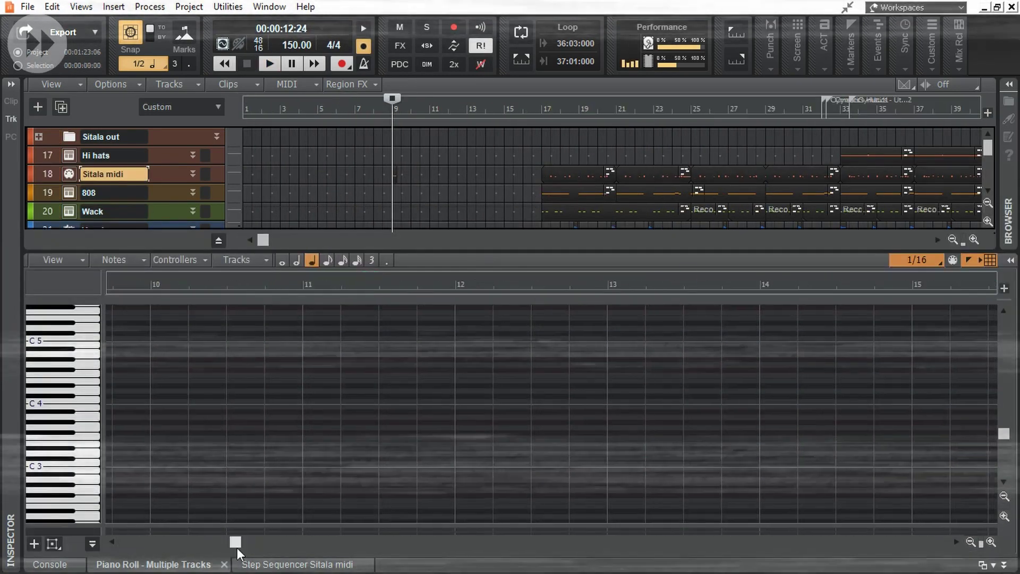
pyautogui.rightClick(257, 458)
pyautogui.scroll(-1, 473, 438)
pyautogui.moveTo(212, 390); pyautogui.dragTo(406, 419)
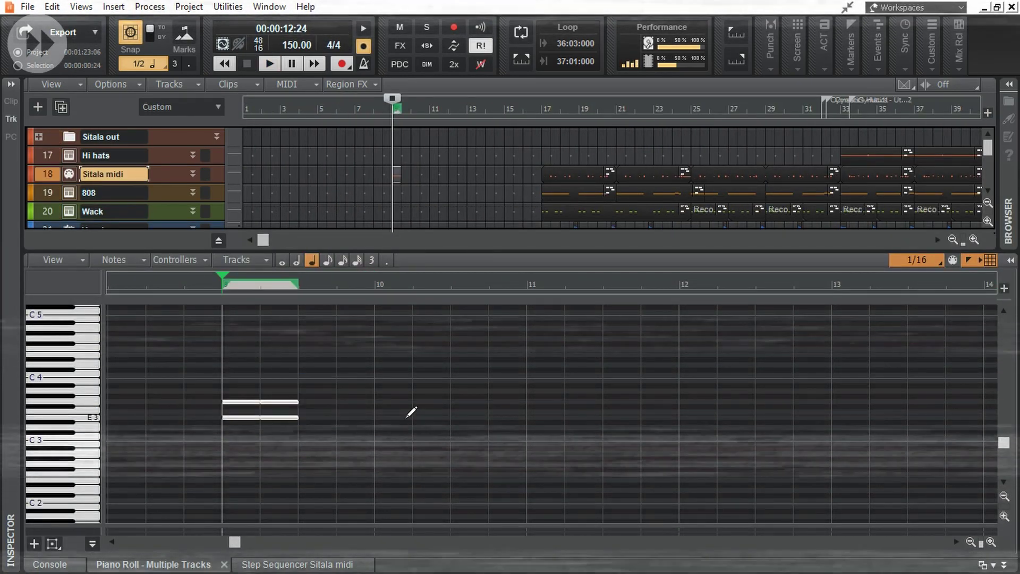
# Duplicate the stacked notes repeatedly until they reach the middle of bar 16, and play the pattern from bar 9.
pyautogui.hotkey('ctrl', 'd')
pyautogui.hotkey('ctrl', 'd')
pyautogui.hotkey('ctrl', 'd')
pyautogui.hotkey('ctrl', 'd')
pyautogui.hotkey('ctrl', 'd')
pyautogui.hotkey('ctrl', 'd')
pyautogui.hotkey('ctrl', 'd')
pyautogui.hotkey('ctrl', 'd')
pyautogui.hotkey('ctrl', 'd')
pyautogui.hotkey('ctrl', 'd')
pyautogui.hotkey('ctrl', 'd')
pyautogui.hotkey('ctrl', 'd')
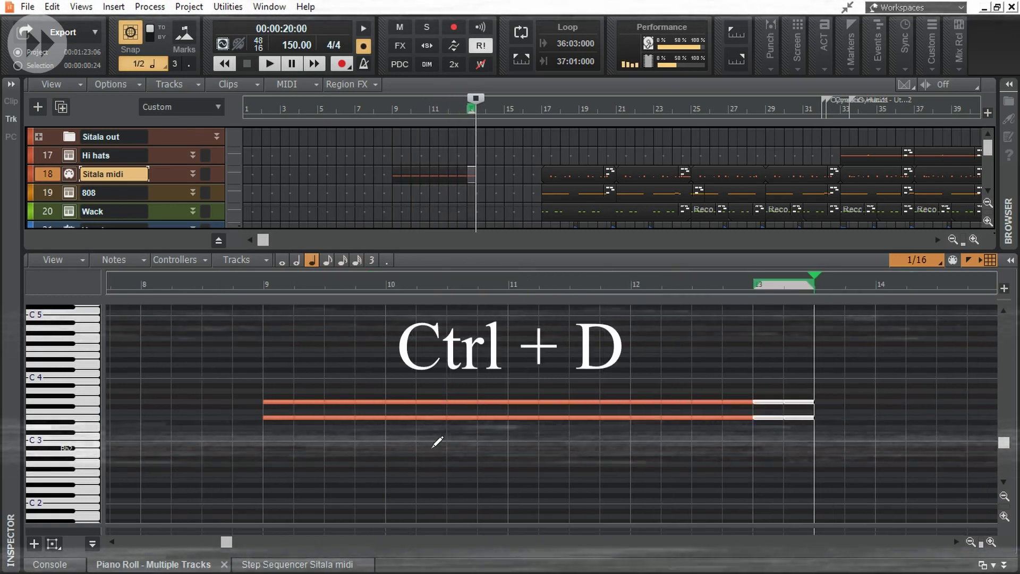
pyautogui.hotkey('ctrl', 'd')
pyautogui.hotkey('ctrl', 'd')
pyautogui.scroll(-2, 597, 306)
pyautogui.click(609, 287)
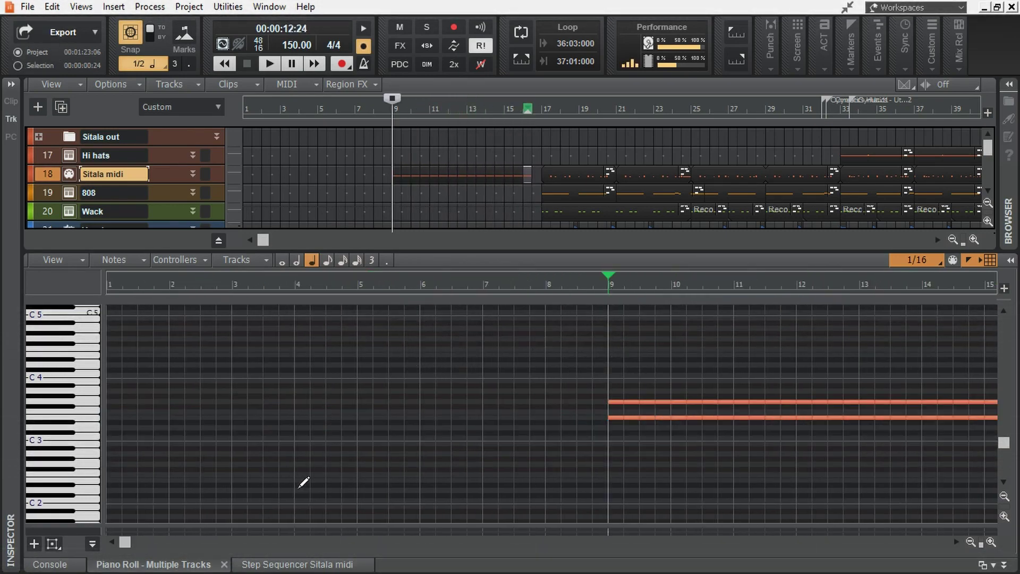
pyautogui.moveTo(118, 547); pyautogui.dragTo(234, 548)
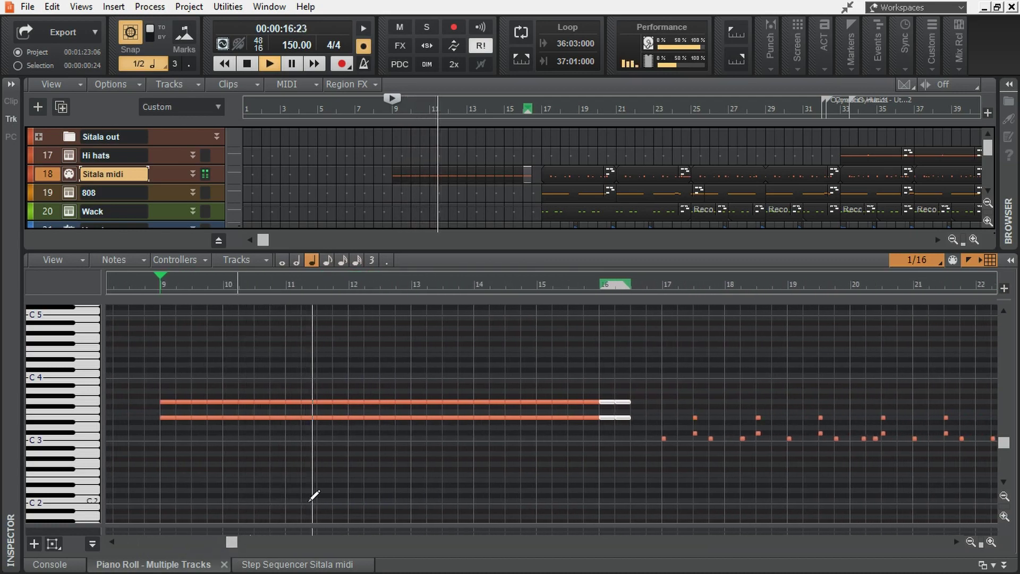
pyautogui.press('space')
# Turn the roll into eighth notes, ramp the off-beat velocities from about 5 at bar 9 to about 60 before bar 13, and play it.
pyautogui.moveTo(452, 525); pyautogui.dragTo(452, 458)
pyautogui.hotkey('shift', 'd')
pyautogui.scroll(1, 357, 410)
pyautogui.moveTo(139, 236); pyautogui.dragTo(626, 267)
pyautogui.moveTo(191, 458); pyautogui.dragTo(192, 393)
pyautogui.moveTo(168, 519)
pyautogui.mouseDown()
pyautogui.moveTo(254, 499)
pyautogui.moveTo(342, 414)
pyautogui.moveTo(420, 425)
pyautogui.moveTo(371, 471)
pyautogui.moveTo(185, 513)
pyautogui.moveTo(280, 483)
pyautogui.moveTo(228, 506)
pyautogui.moveTo(406, 467)
pyautogui.mouseUp()
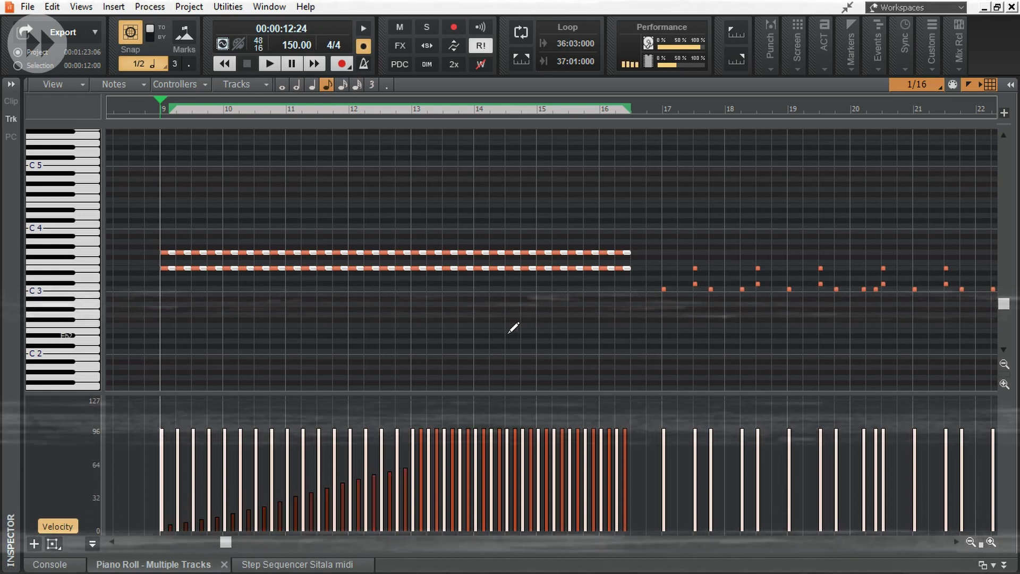
pyautogui.press('space')
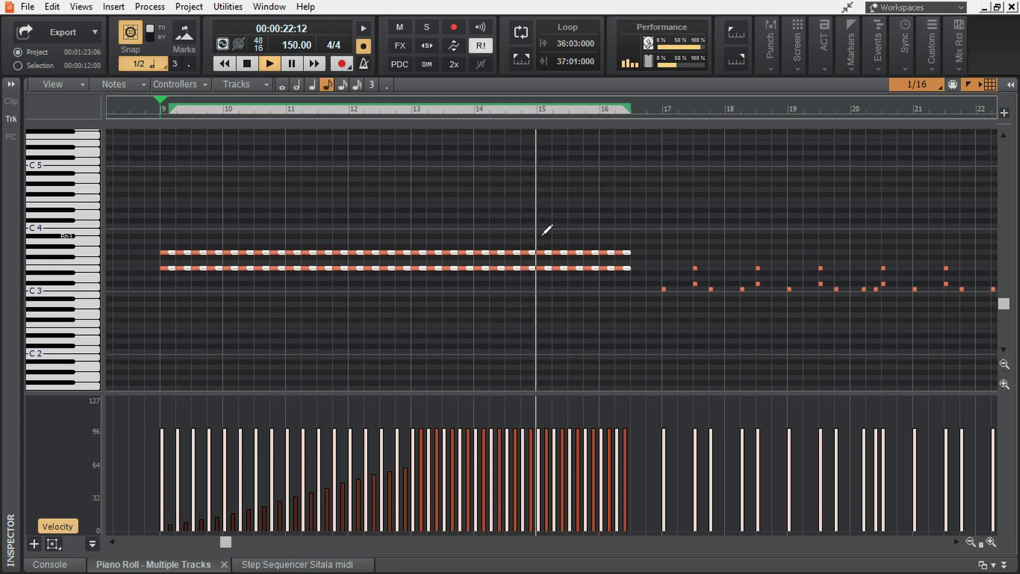
# Set the grid resolution to 1/32 and split the roll's notes from bar 15 to mid bar 16 into sixteenth notes.
pyautogui.moveTo(547, 231); pyautogui.dragTo(637, 278)
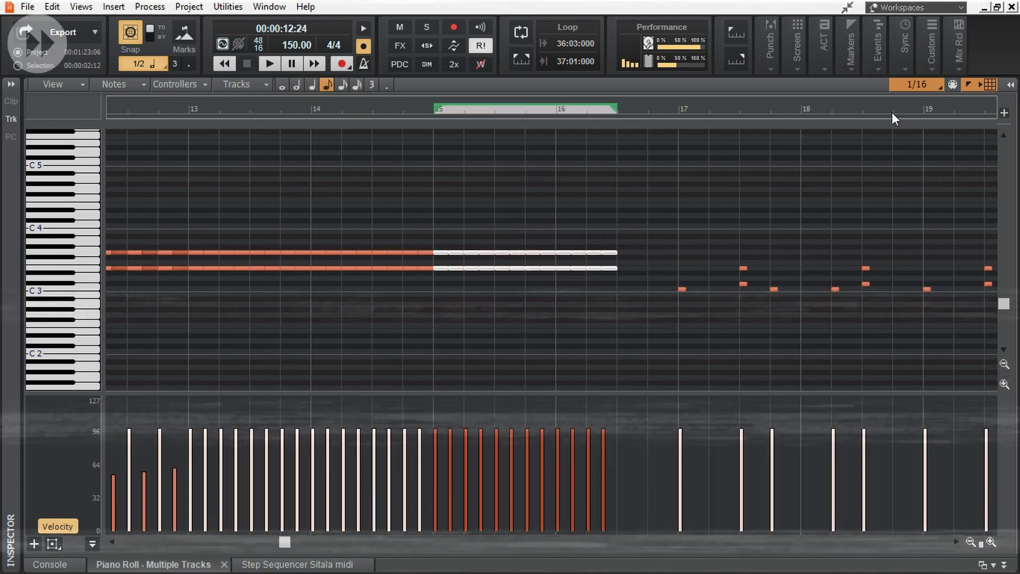
pyautogui.click(927, 84)
pyautogui.click(924, 323)
pyautogui.moveTo(588, 268); pyautogui.dragTo(613, 271)
pyautogui.click(429, 111)
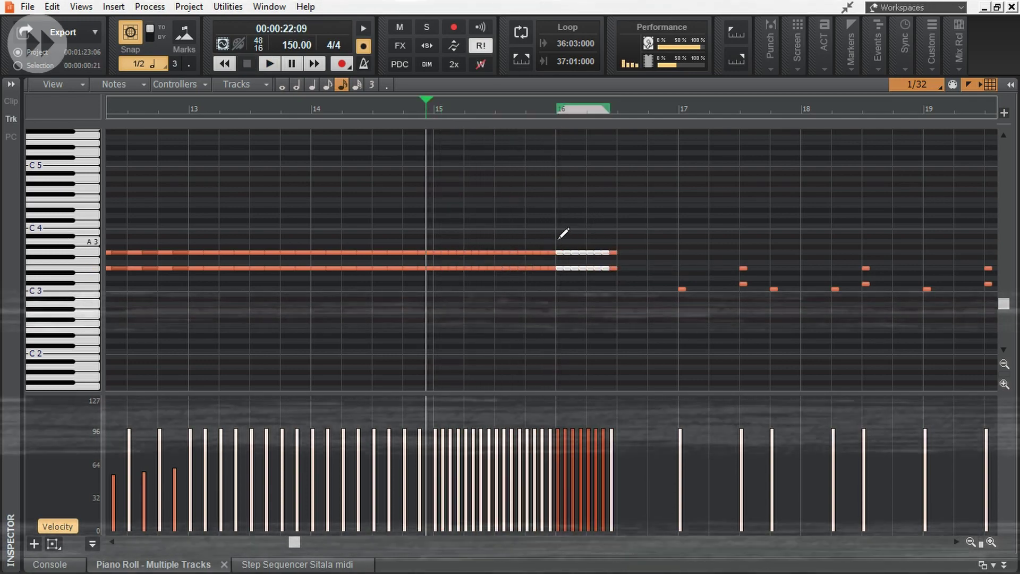
# Split the roll's notes in the first half of bar 16 into thirty-second notes and play from just before bar 15.
pyautogui.moveTo(610, 267); pyautogui.dragTo(604, 268)
pyautogui.moveTo(599, 267); pyautogui.dragTo(606, 267)
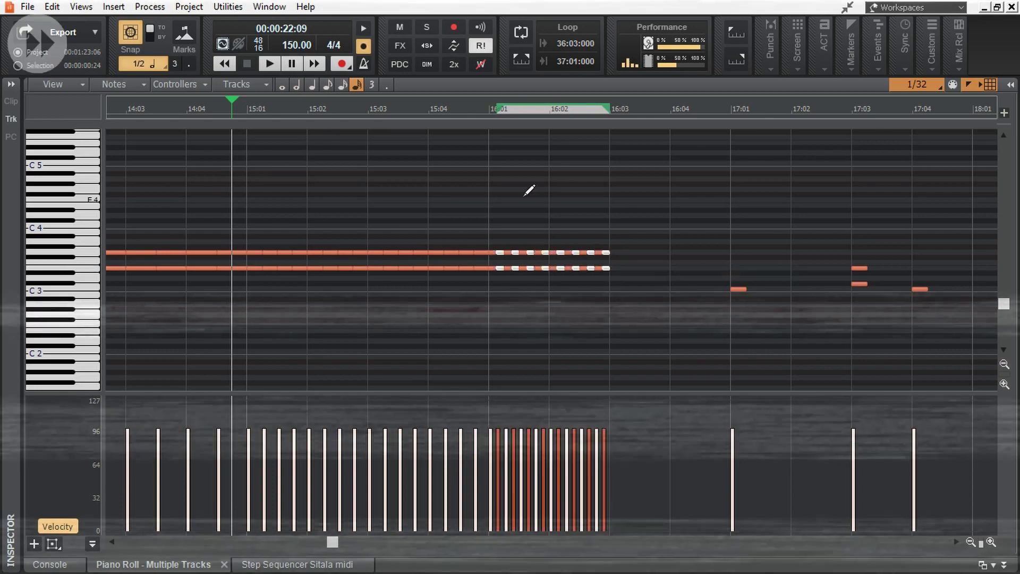
pyautogui.press('space')
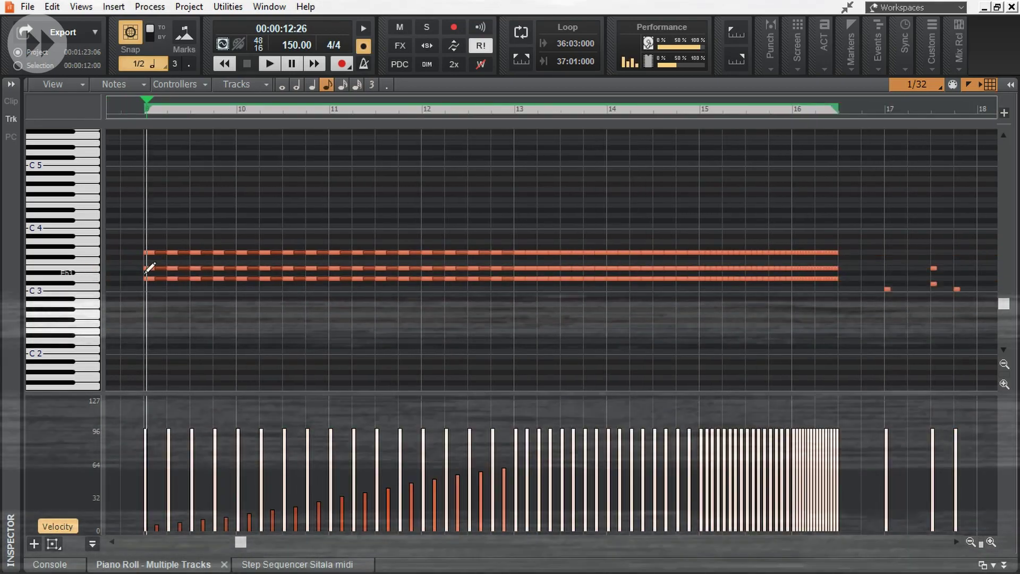
# Select the whole row of D3 roll notes, lower its velocity and fine-tune it between playbacks.
pyautogui.click(85, 278)
pyautogui.moveTo(428, 278); pyautogui.dragTo(428, 305)
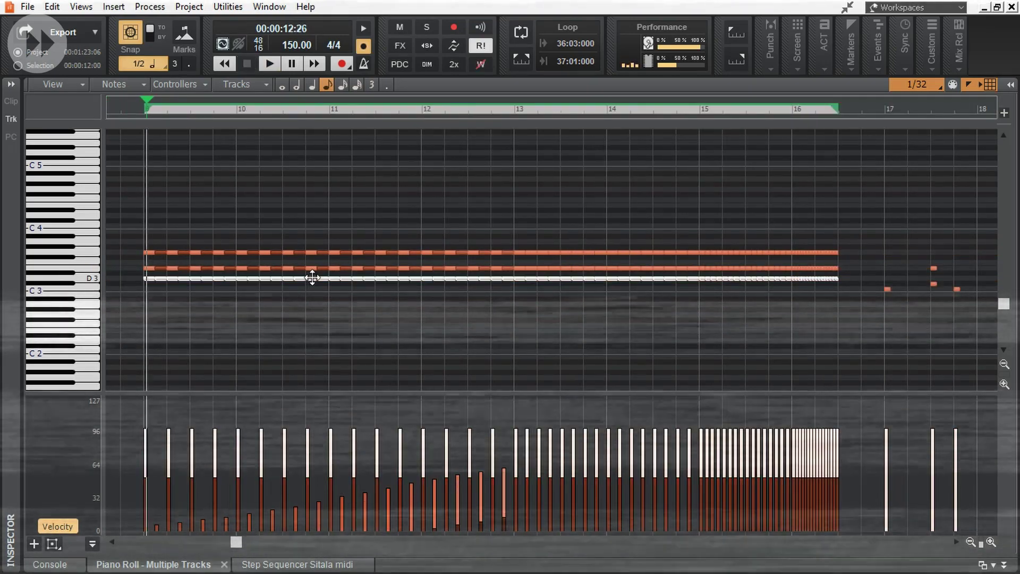
pyautogui.press('space')
pyautogui.press('space')
pyautogui.moveTo(314, 278); pyautogui.dragTo(315, 263)
pyautogui.press('space')
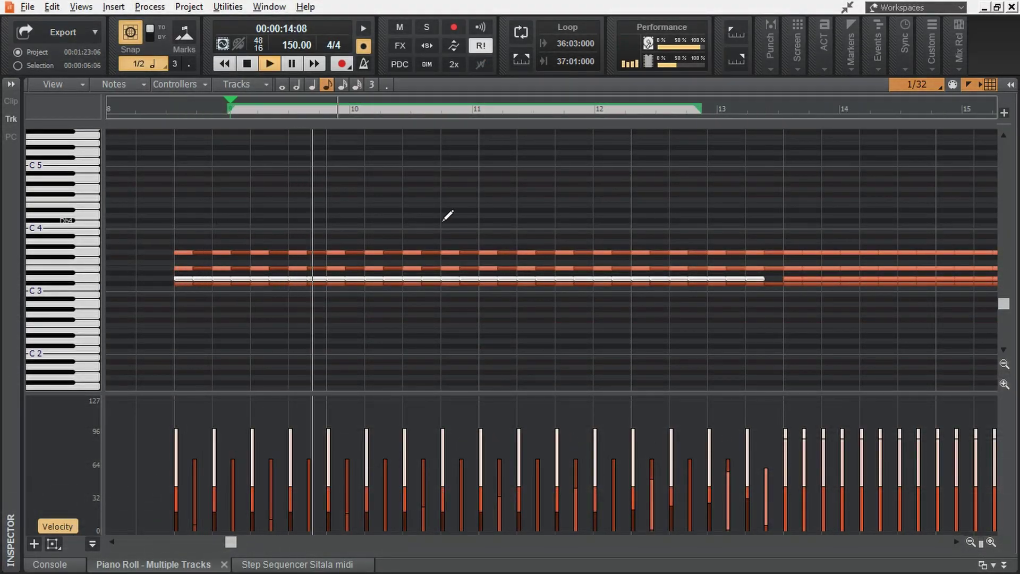
# Listen to the drum roll with its tuning automation from bar 15 and to the soloed Duclimer layer from bar 1.
pyautogui.scroll(-4, 448, 213)
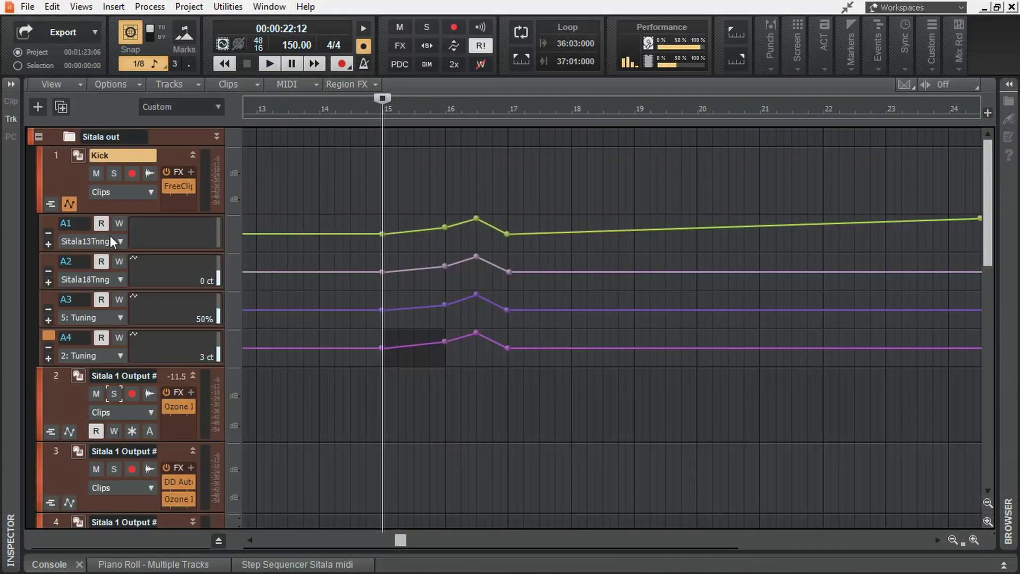
pyautogui.press('space')
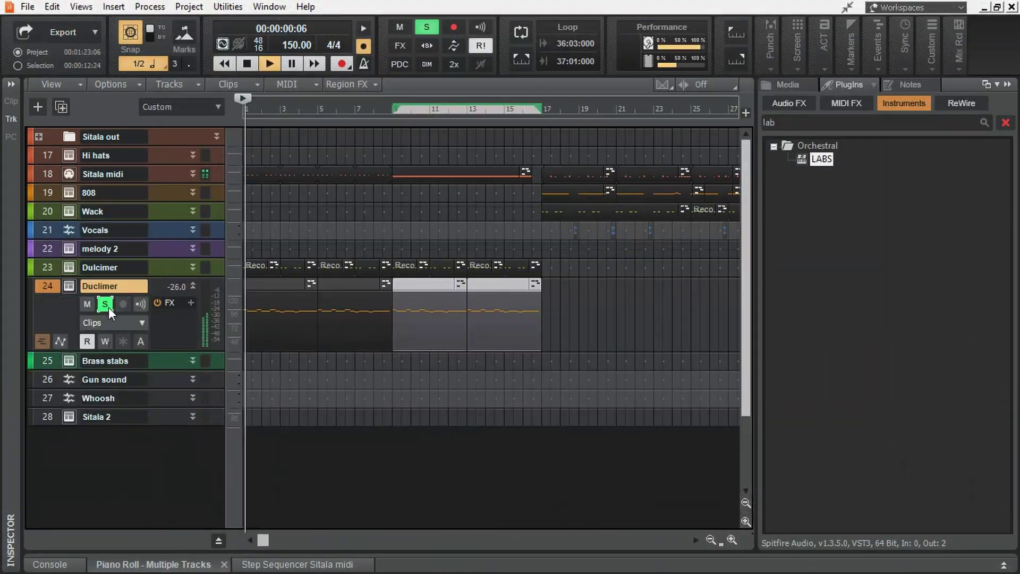
pyautogui.press('space')
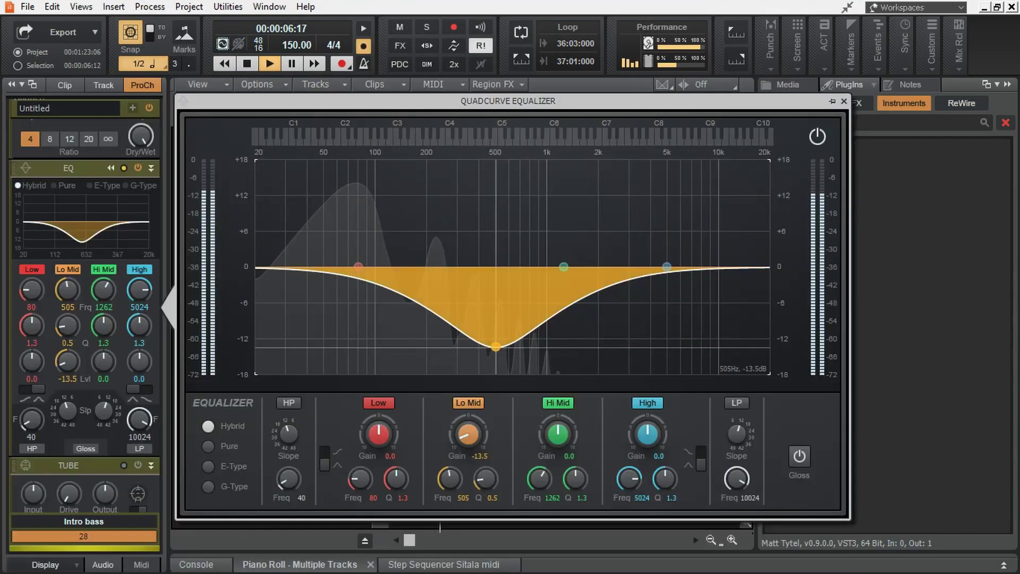
# Boost the Intro bass EQ's low band 2.4 dB at 97 Hz and make its low-mid cut shallower.
pyautogui.moveTo(369, 267)
pyautogui.mouseDown()
pyautogui.moveTo(357, 264)
pyautogui.moveTo(373, 252)
pyautogui.mouseUp()
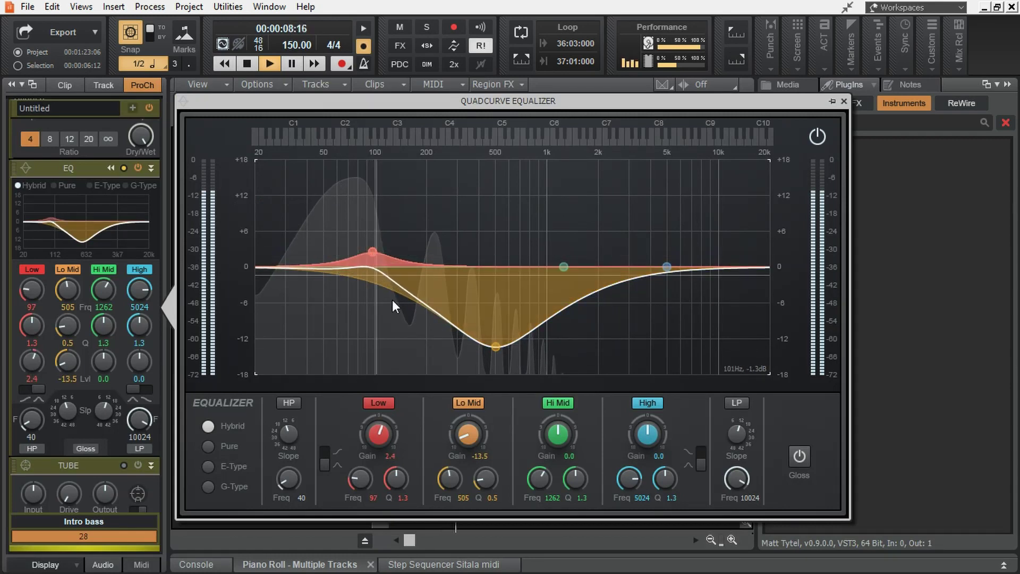
pyautogui.moveTo(496, 346); pyautogui.dragTo(516, 323)
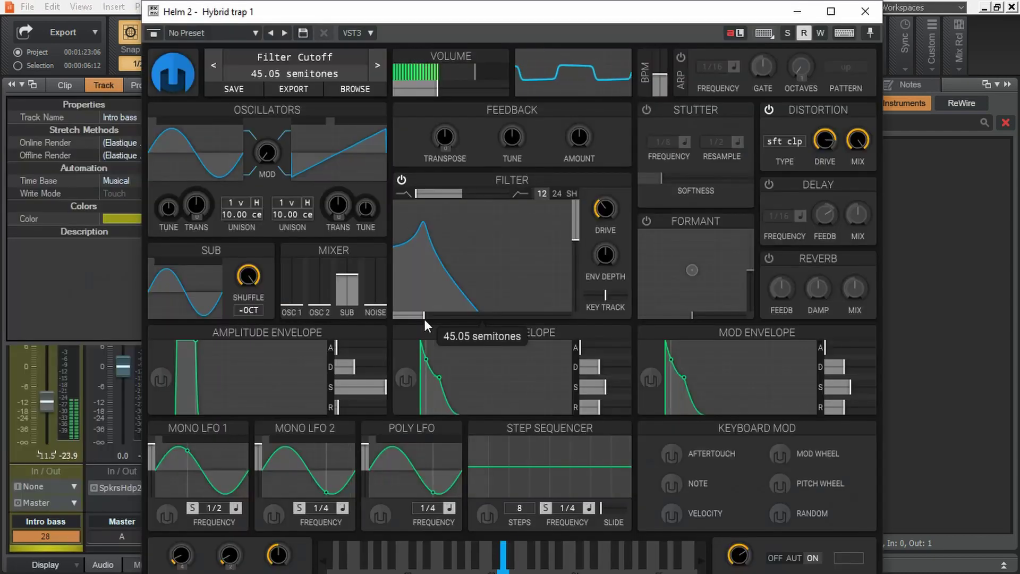
# Raise the filter cutoff and adjust the distortion drive in the Intro bass's Helm synth, and close its window.
pyautogui.moveTo(424, 318); pyautogui.dragTo(467, 327)
pyautogui.moveTo(825, 139)
pyautogui.mouseDown()
pyautogui.moveTo(824, 127)
pyautogui.moveTo(831, 150)
pyautogui.mouseUp()
pyautogui.click(864, 11)
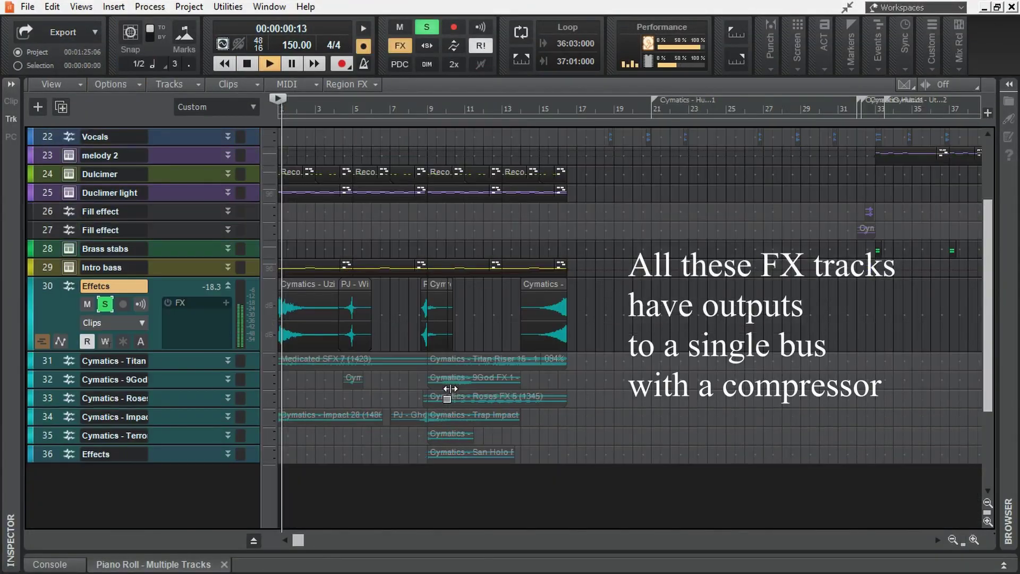
# Listen to the soloed Effetcs track around bars 4, 8 and 15, and to the Cymatics - Titan track from bar 1.
pyautogui.scroll(-3, 450, 390)
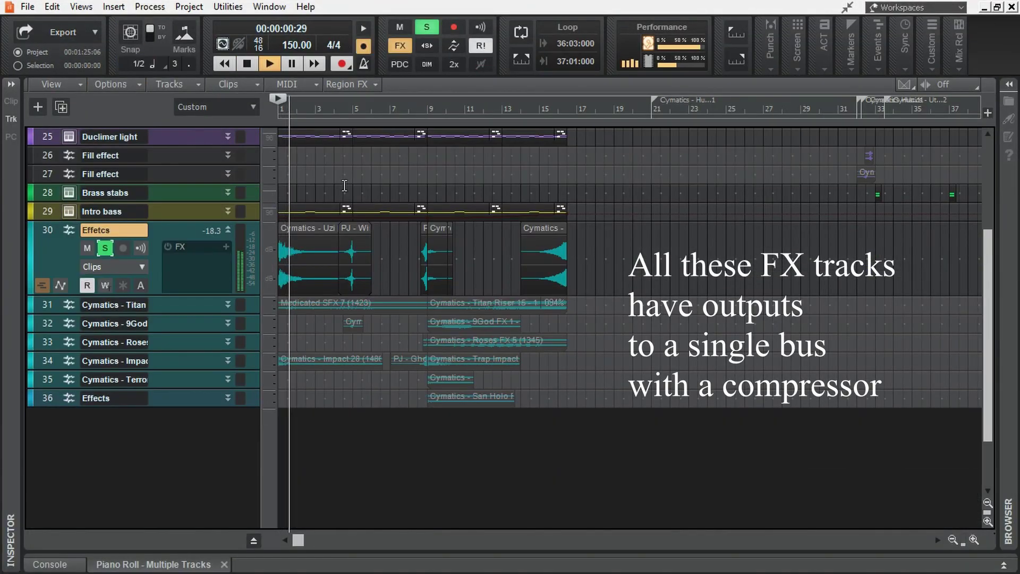
pyautogui.click(339, 110)
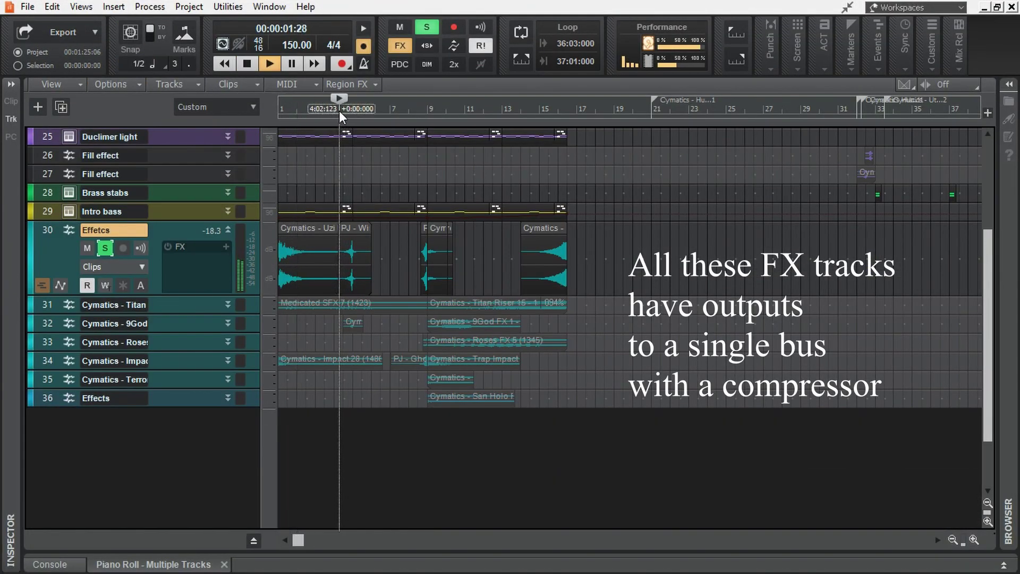
pyautogui.click(419, 109)
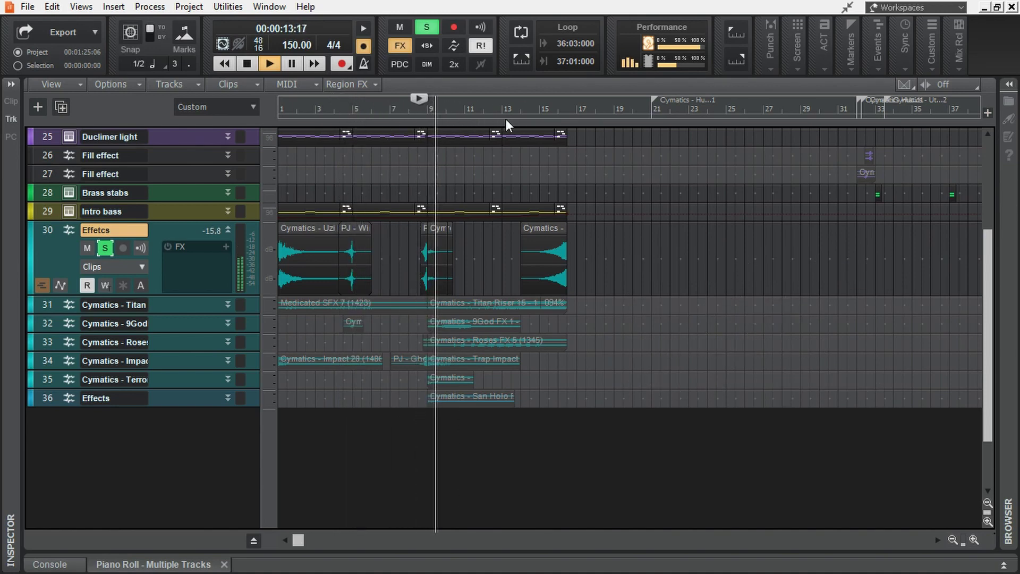
pyautogui.click(545, 108)
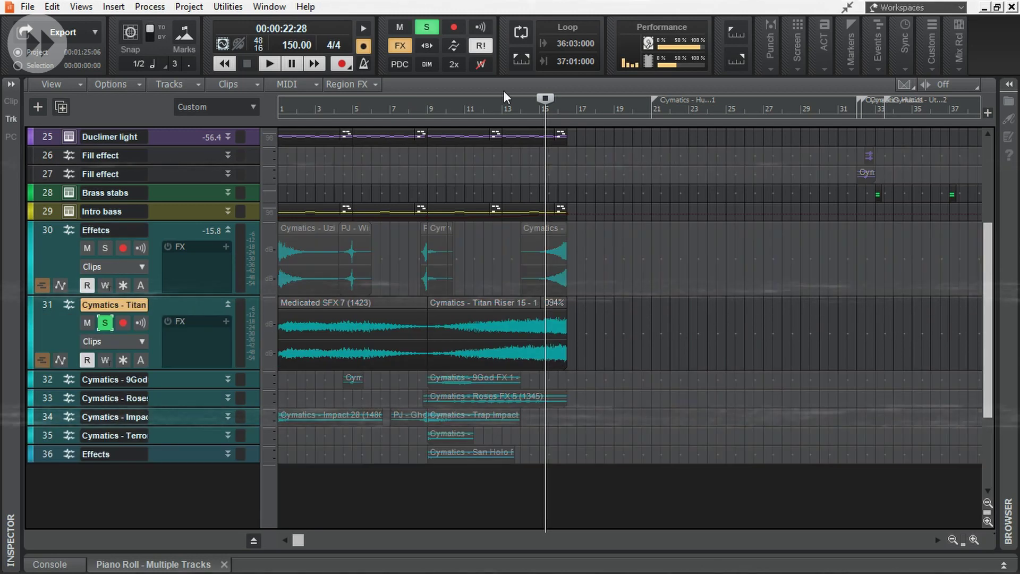
pyautogui.press('w')
pyautogui.press('space')
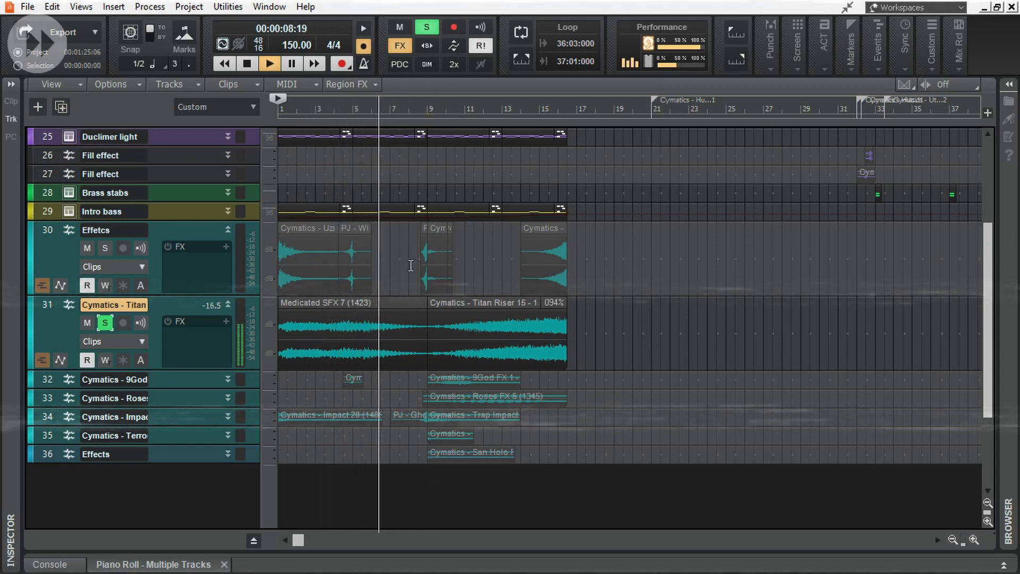
# Adjust the high-pass frequency and slope in the Cymatics - Titan track's equalizer.
pyautogui.click(352, 294)
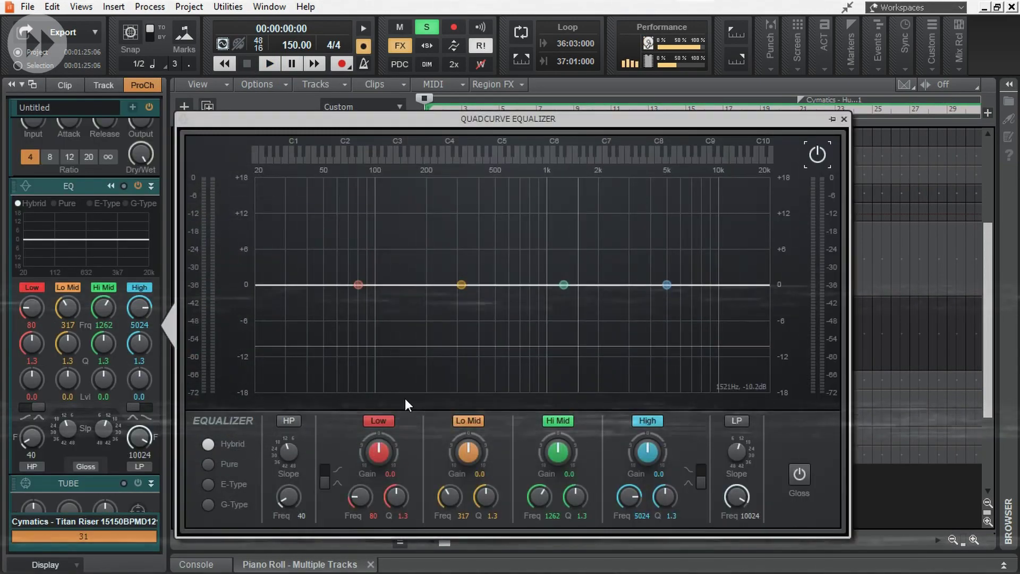
pyautogui.moveTo(288, 497)
pyautogui.mouseDown()
pyautogui.moveTo(288, 471)
pyautogui.moveTo(289, 481)
pyautogui.mouseUp()
pyautogui.moveTo(288, 451); pyautogui.dragTo(287, 503)
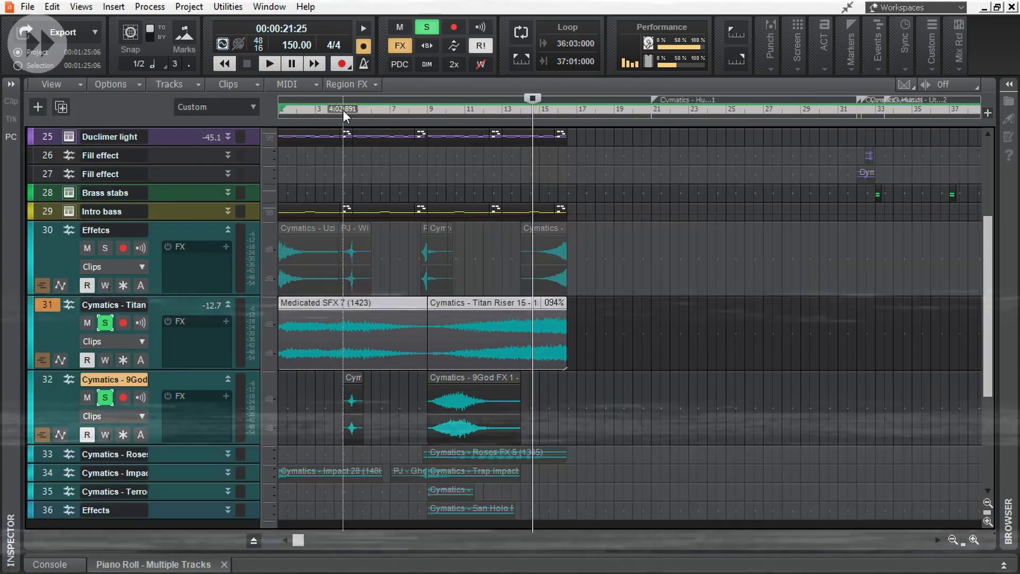
# Listen to the Cymatics - 9God effects from just before bar 5 and from bar 9.
pyautogui.click(343, 110)
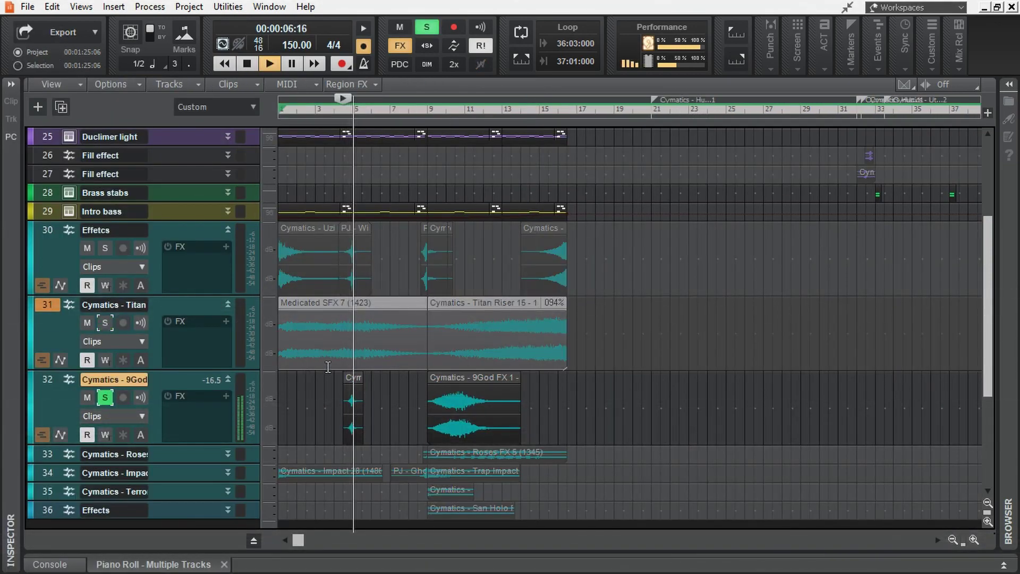
pyautogui.click(429, 111)
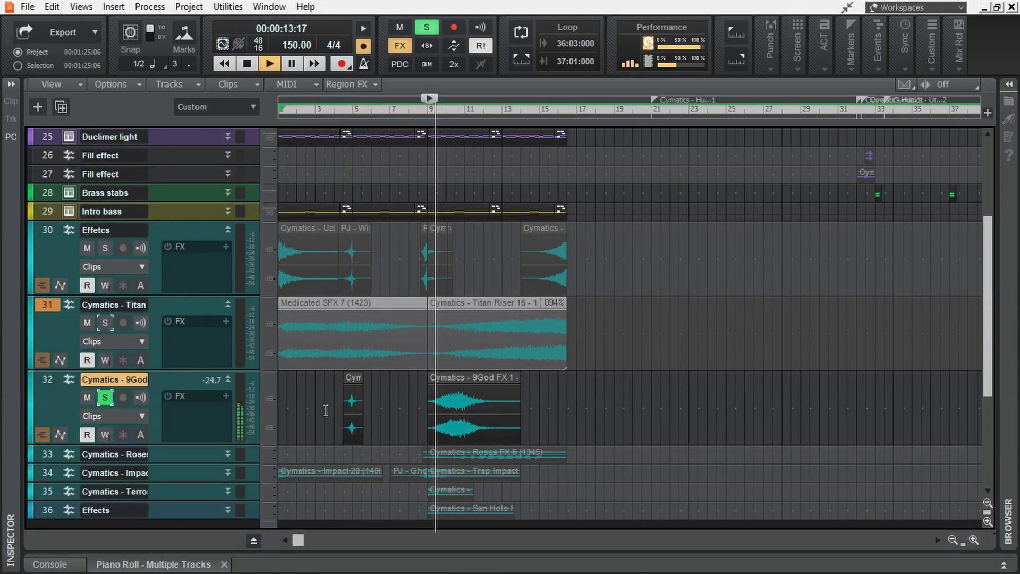
pyautogui.scroll(-3, 381, 393)
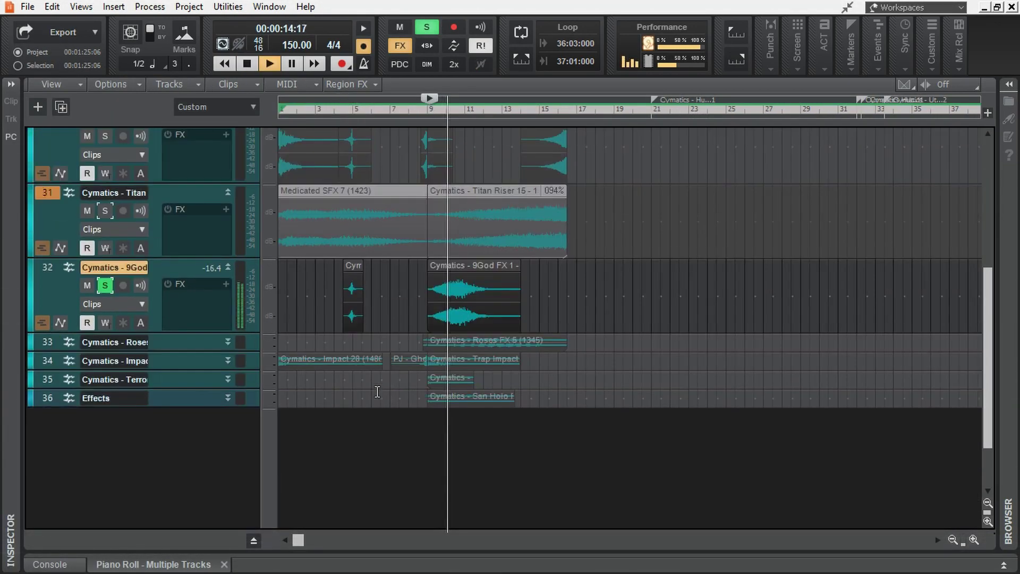
# Listen to the soloed Cymatics - Impact track from bar 1 and from just after bar 8.
pyautogui.press('space')
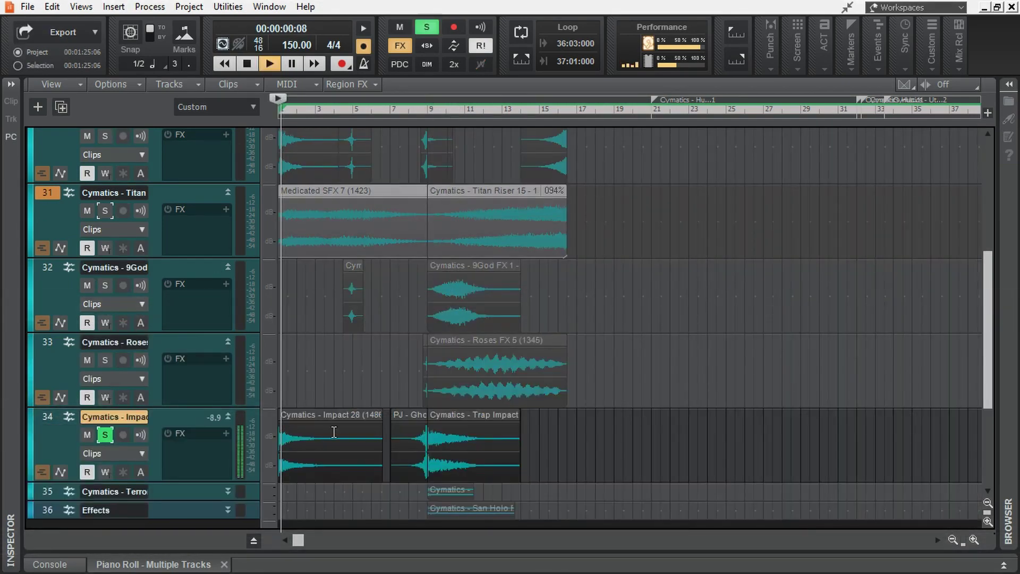
pyautogui.scroll(-1, 334, 432)
pyautogui.scroll(1, 335, 432)
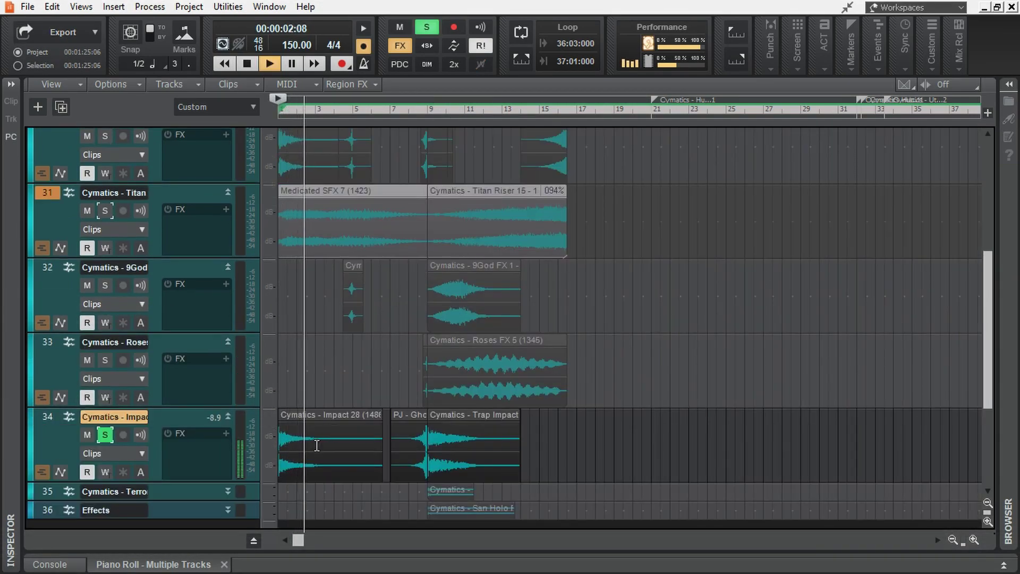
pyautogui.click(414, 110)
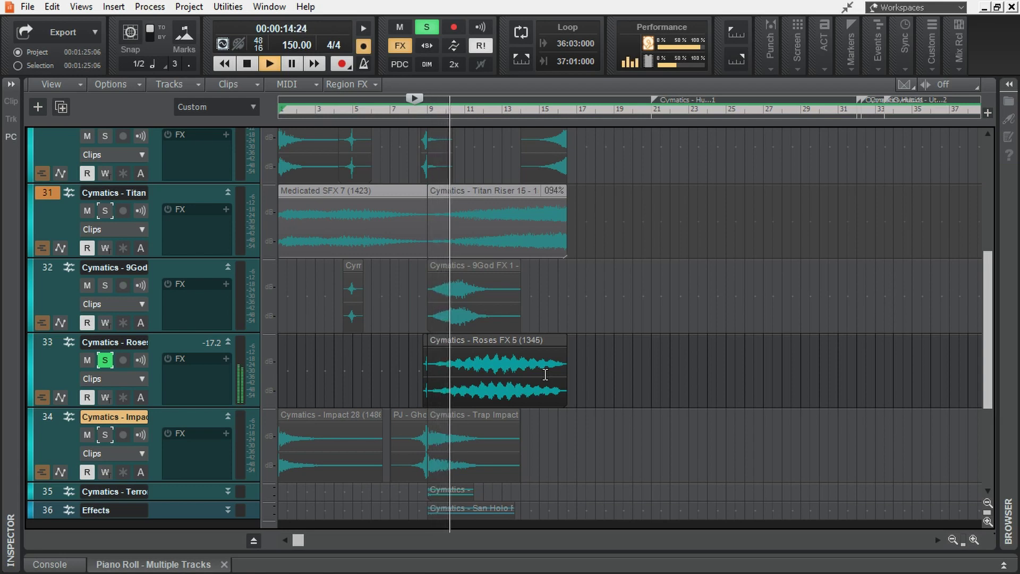
# Listen to the Roses FX clip from about bar 12, the solo Effects track, and the Drums bus high-pass automation from about bar 11.
pyautogui.click(489, 112)
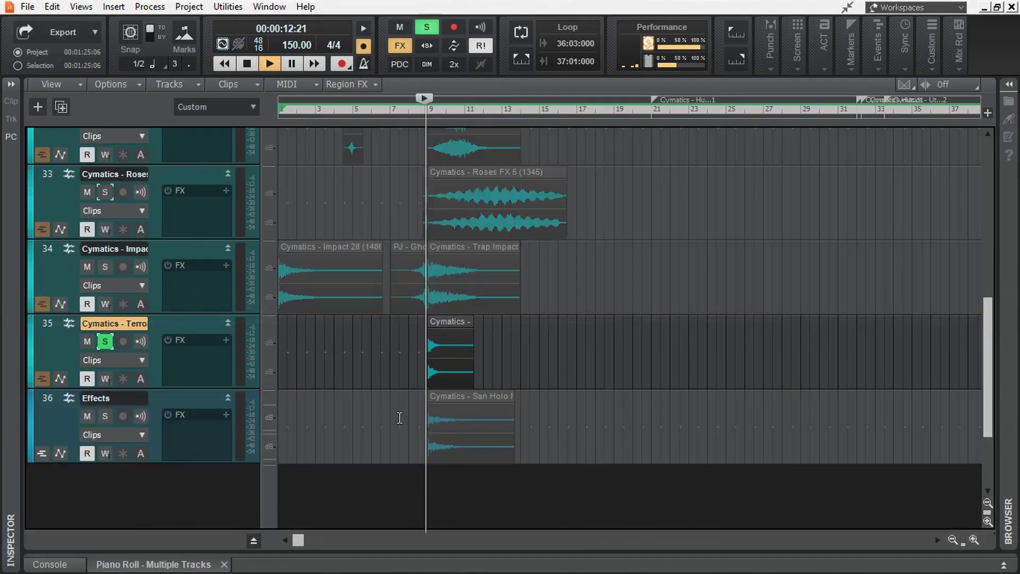
pyautogui.click(104, 419)
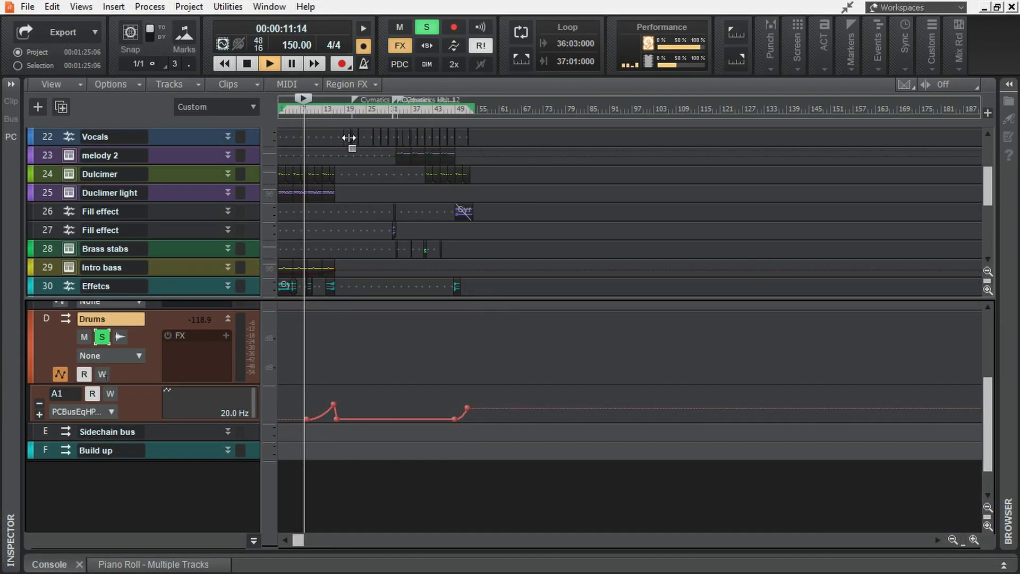
pyautogui.click(319, 108)
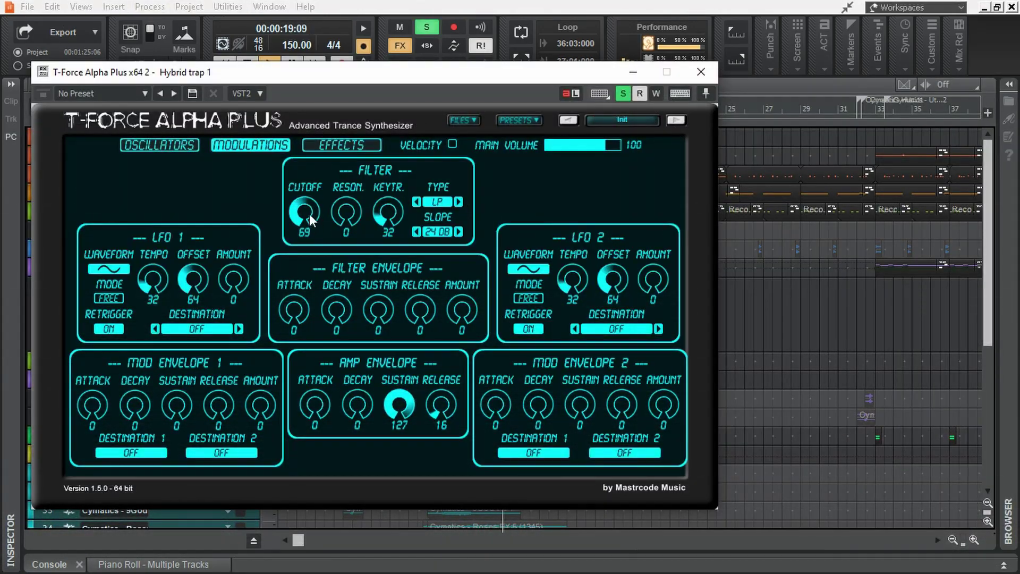
# Raise the filter cutoff in T-Force Alpha Plus to 112 during playback.
pyautogui.moveTo(309, 214); pyautogui.dragTo(319, 181)
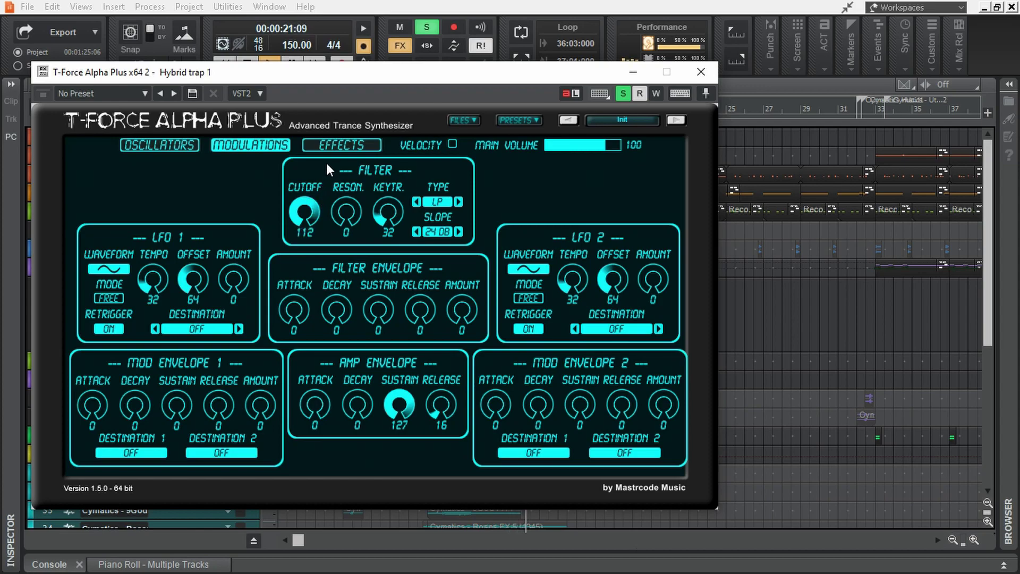